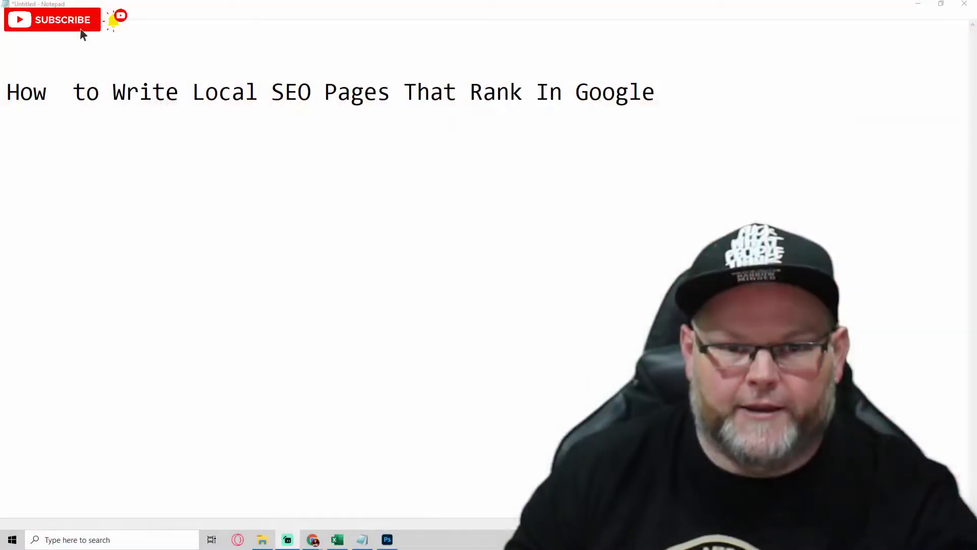
Step: Search Google for 'metal roof repair'
{"action": "left_click", "coordinate": [918, 4]}
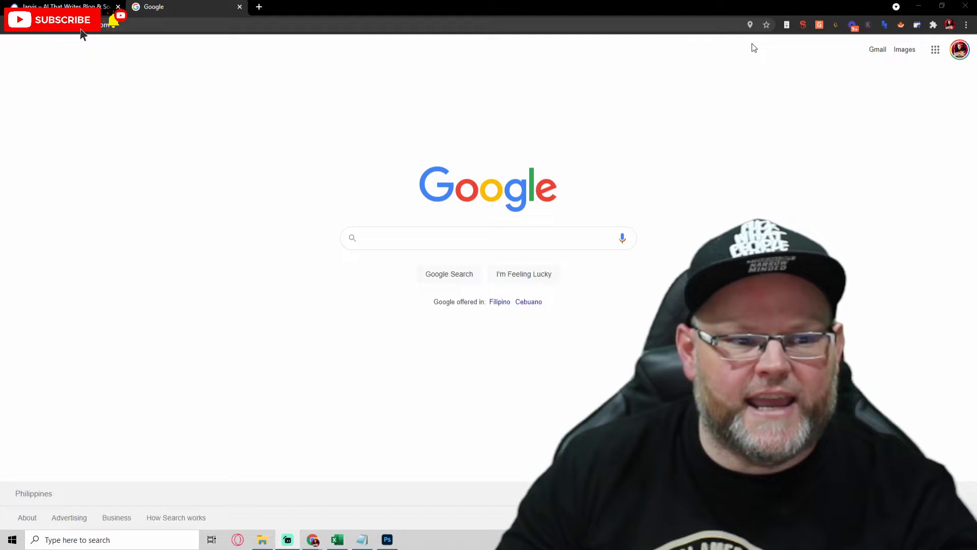
{"action": "left_click", "coordinate": [402, 241]}
{"action": "type", "text": "metal"}
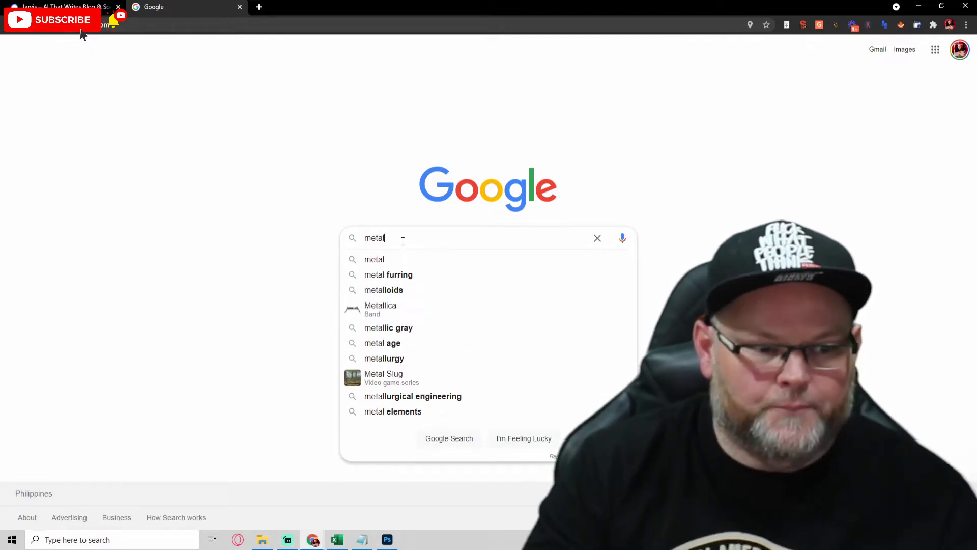
{"action": "type", "text": " roof repair"}
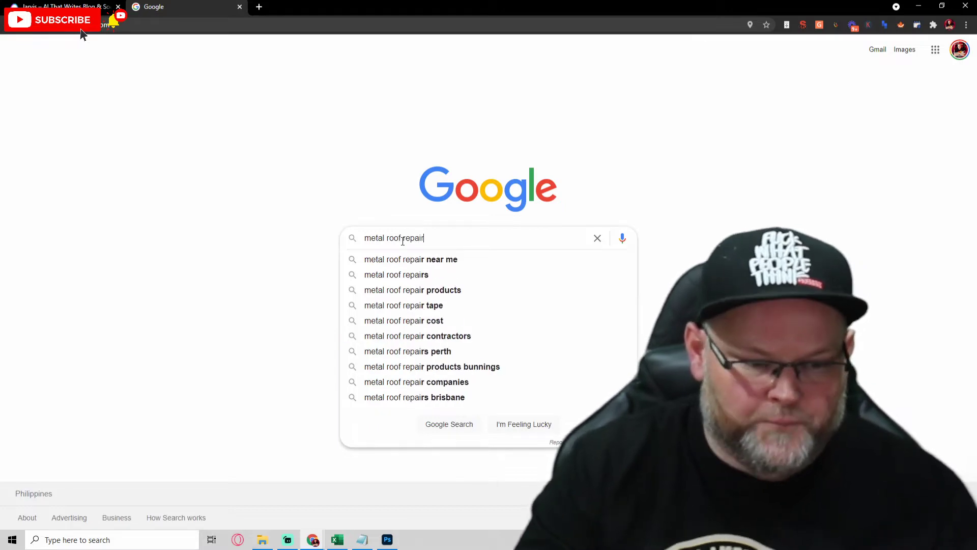
{"action": "key", "text": "Return"}
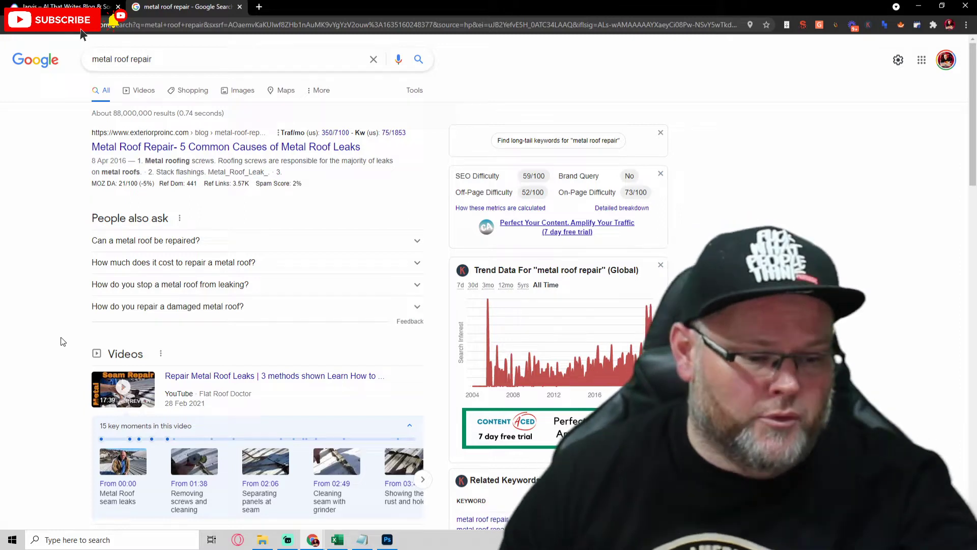
Step: Browse the metal roof repair search results down to the People also ask section
{"action": "key", "text": "ctrl+shift+a"}
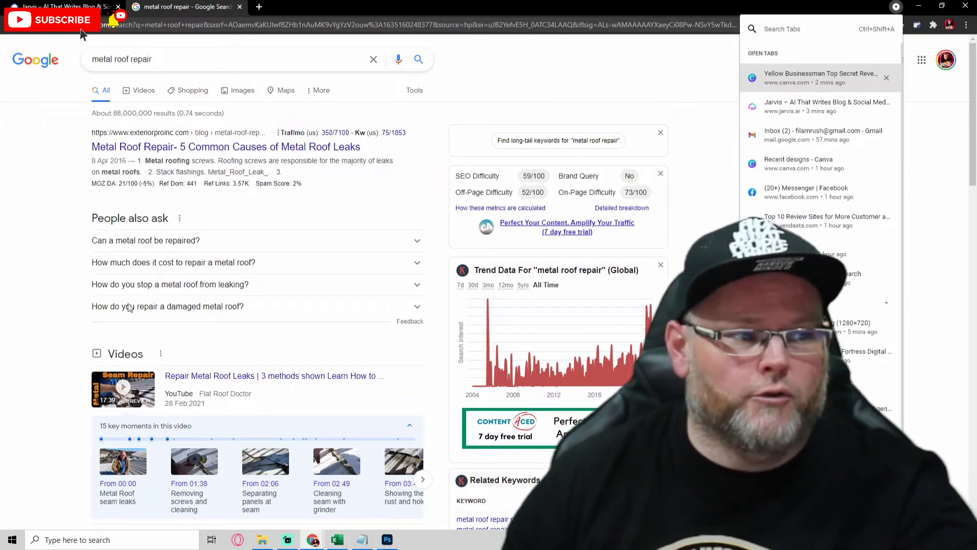
{"action": "left_click", "coordinate": [919, 171]}
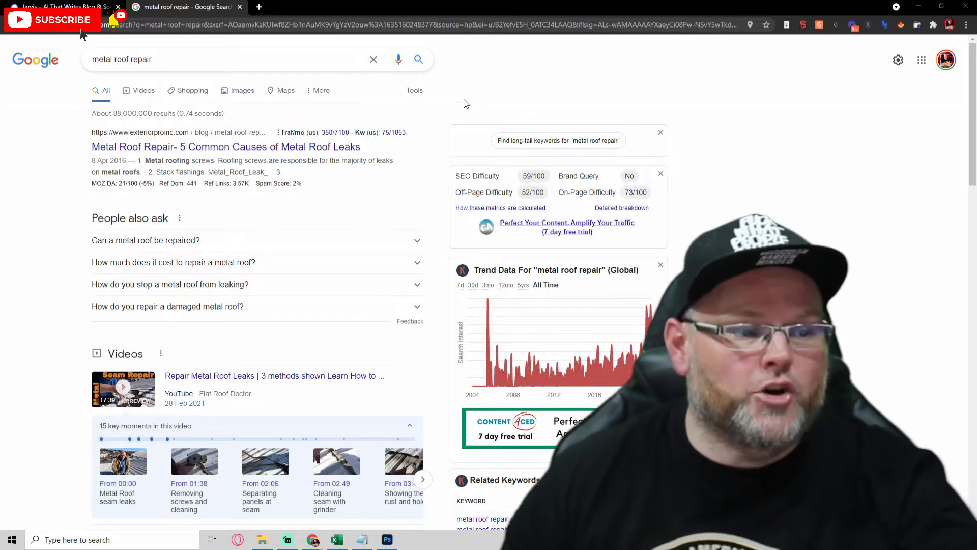
{"action": "mouse_move", "coordinate": [434, 149]}
{"action": "left_mouse_down"}
{"action": "mouse_move", "coordinate": [429, 164]}
{"action": "mouse_move", "coordinate": [310, 246]}
{"action": "left_mouse_up"}
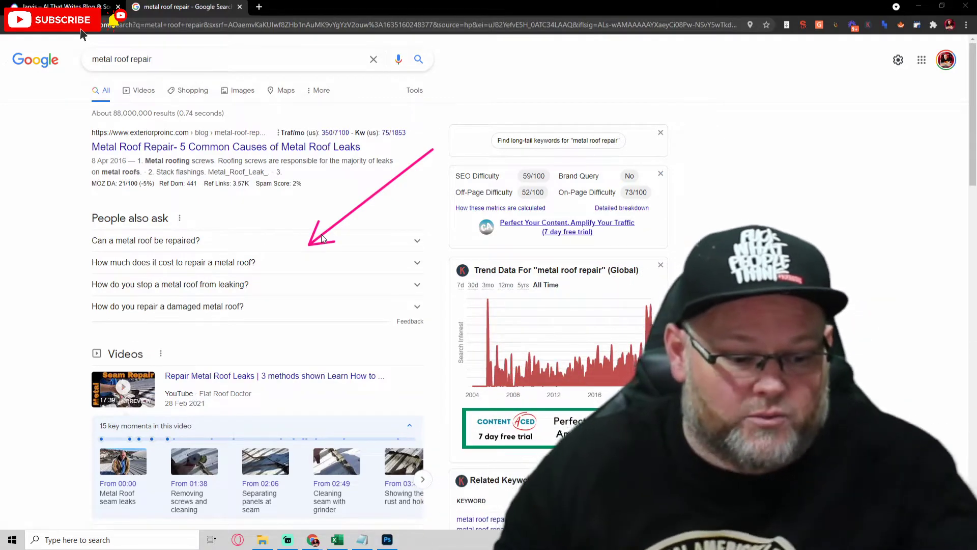
{"action": "scroll", "coordinate": [351, 255], "scroll_direction": "down", "scroll_amount": 10}
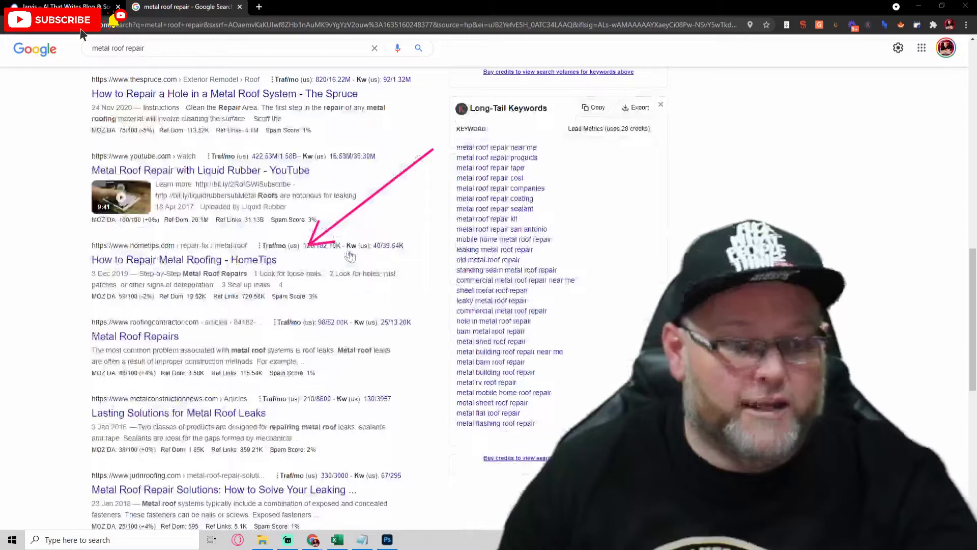
{"action": "scroll", "coordinate": [341, 252], "scroll_direction": "down", "scroll_amount": 9}
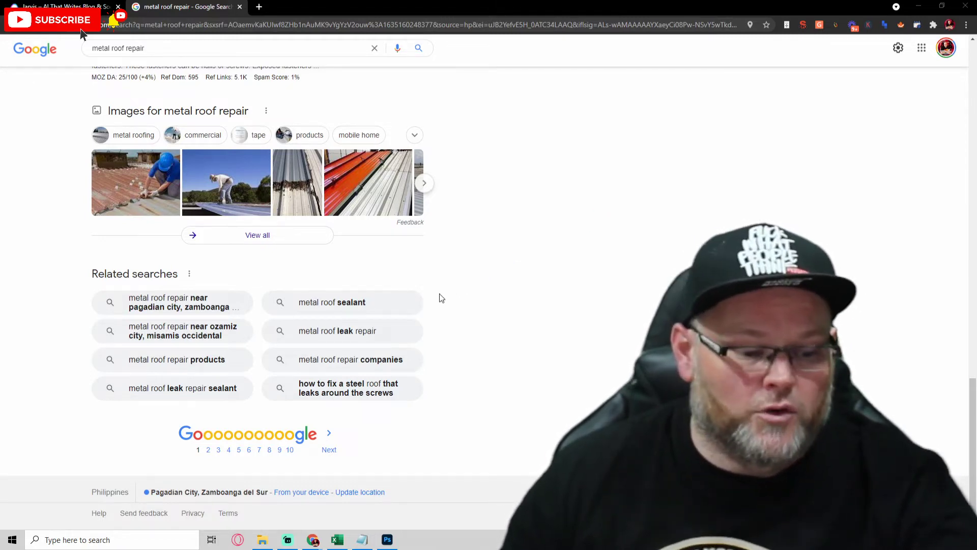
{"action": "scroll", "coordinate": [442, 299], "scroll_direction": "up", "scroll_amount": 20}
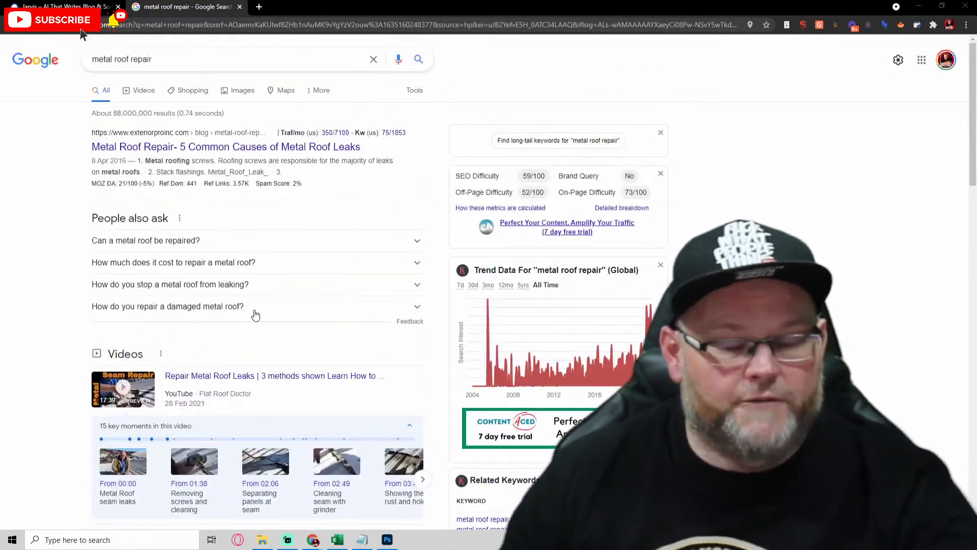
Step: Expand and collapse the damaged-roof, sealing-screw and replacing-screws questions to load more questions
{"action": "left_click", "coordinate": [256, 314]}
{"action": "left_click", "coordinate": [255, 314]}
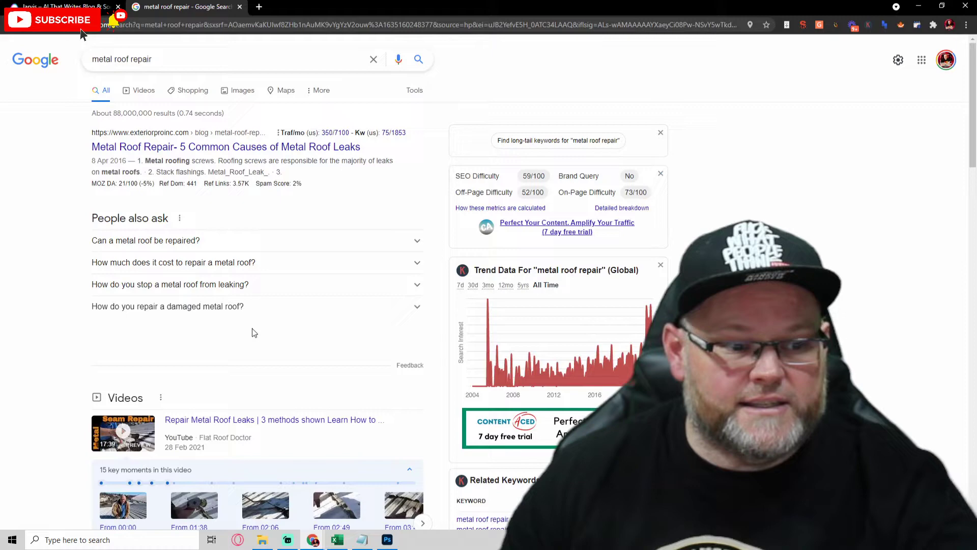
{"action": "left_click", "coordinate": [249, 350]}
{"action": "left_click", "coordinate": [249, 351]}
{"action": "scroll", "coordinate": [251, 357], "scroll_direction": "down", "scroll_amount": 3}
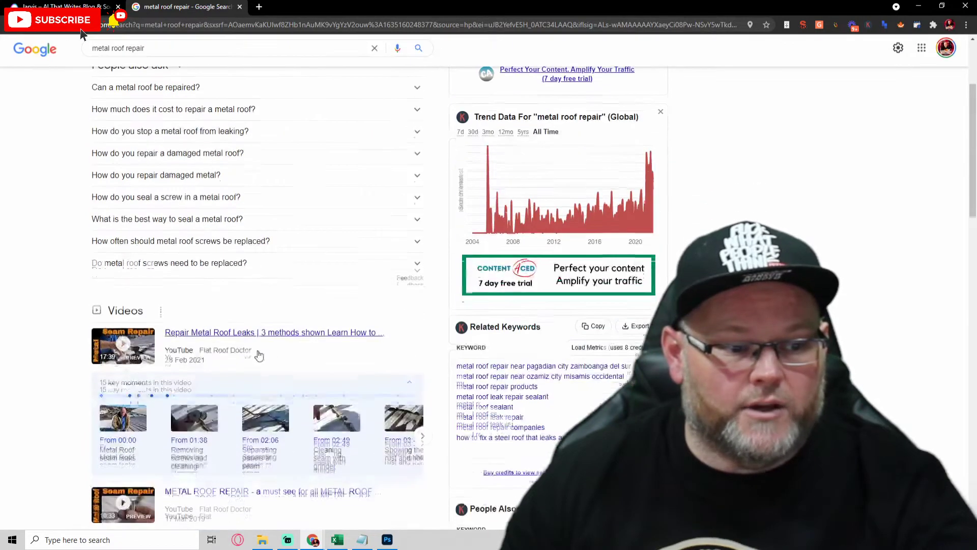
{"action": "left_click", "coordinate": [270, 268]}
{"action": "left_click", "coordinate": [269, 268]}
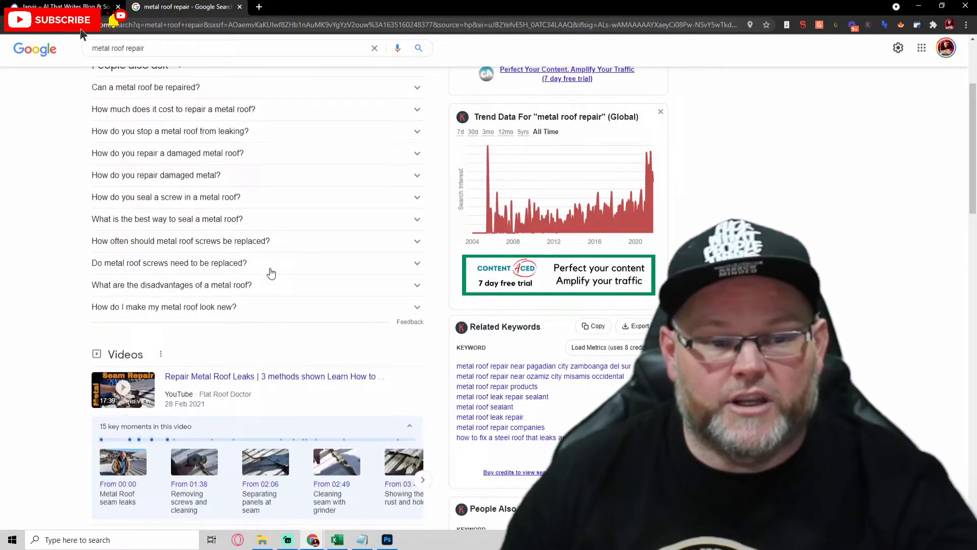
{"action": "scroll", "coordinate": [269, 271], "scroll_direction": "up", "scroll_amount": 1}
{"action": "scroll", "coordinate": [268, 276], "scroll_direction": "up", "scroll_amount": 1}
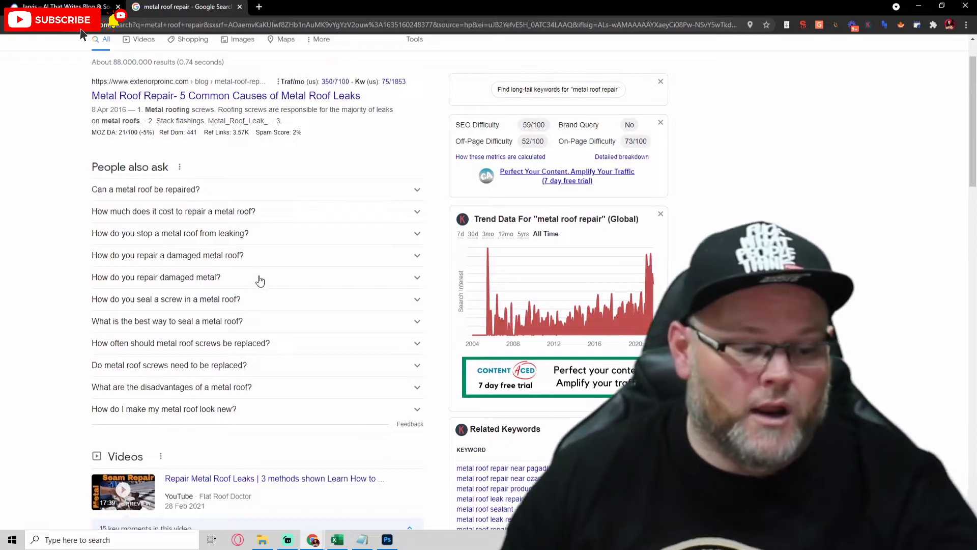
{"action": "key", "text": "ctrl+shift+a"}
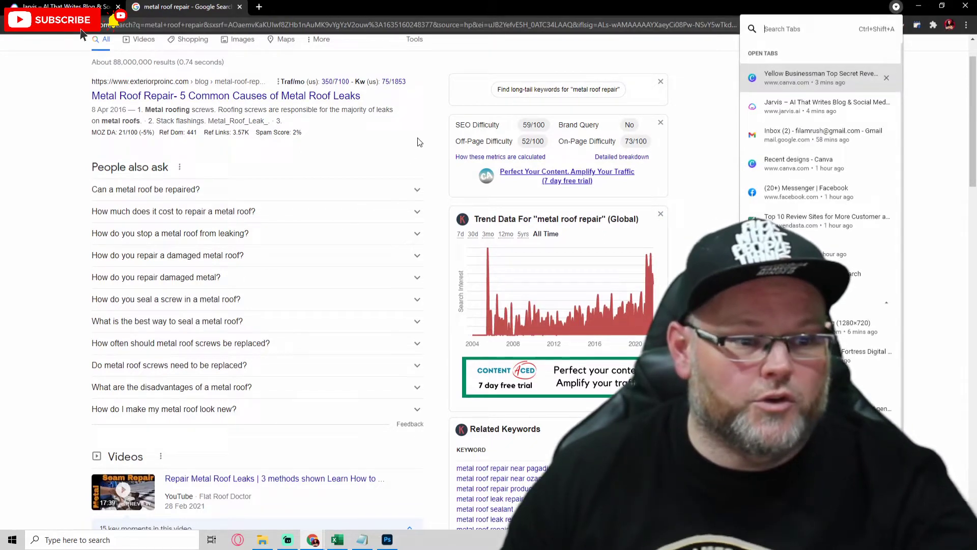
Step: Switch from the Google results to the Jarvis homepage tab
{"action": "mouse_move", "coordinate": [423, 128]}
{"action": "left_mouse_down"}
{"action": "mouse_move", "coordinate": [341, 266]}
{"action": "mouse_move", "coordinate": [303, 299]}
{"action": "left_mouse_up"}
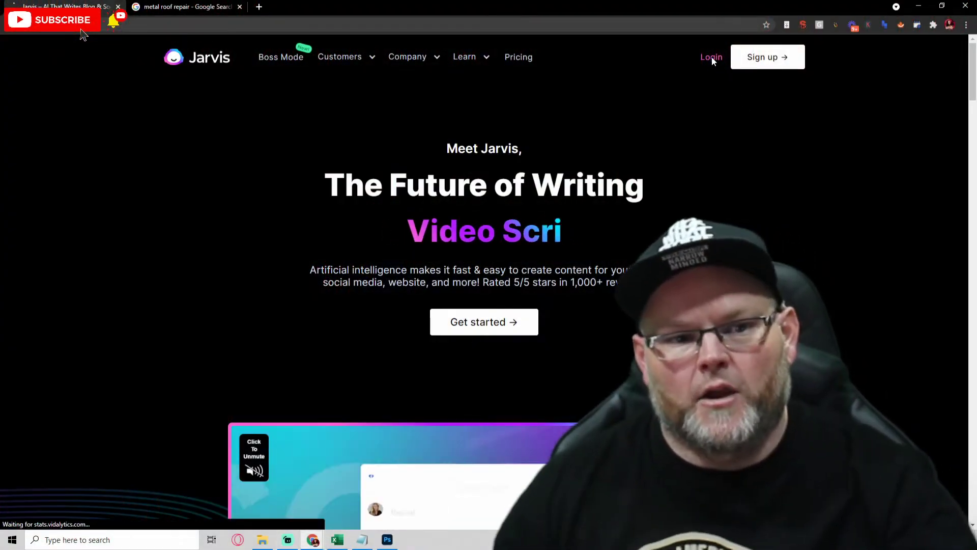
Step: Log in to Jarvis, recheck the metal roof repair query, then return to Templates
{"action": "left_click", "coordinate": [712, 57]}
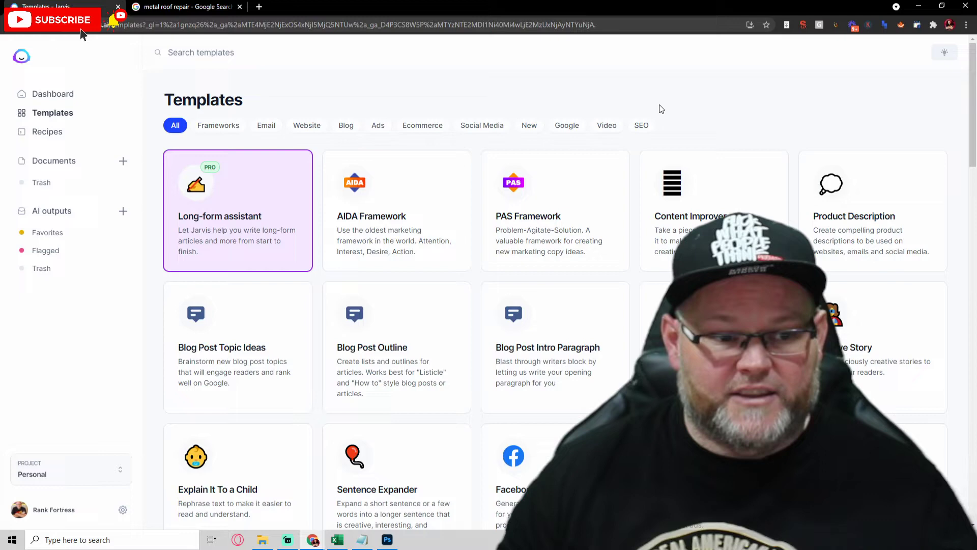
{"action": "left_click", "coordinate": [195, 6]}
{"action": "scroll", "coordinate": [329, 70], "scroll_direction": "up", "scroll_amount": 1}
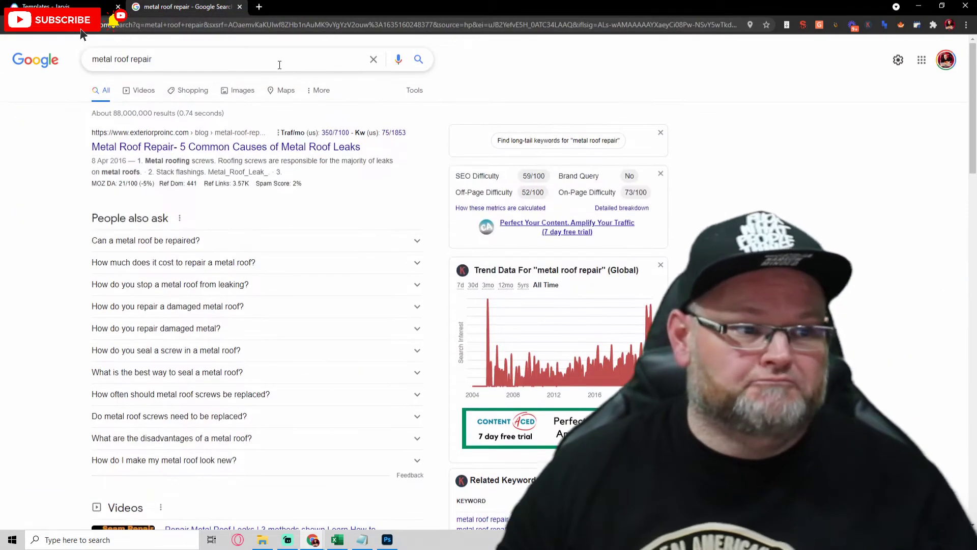
{"action": "left_click", "coordinate": [242, 59]}
{"action": "key", "text": "ctrl+c"}
{"action": "left_click", "coordinate": [95, 3]}
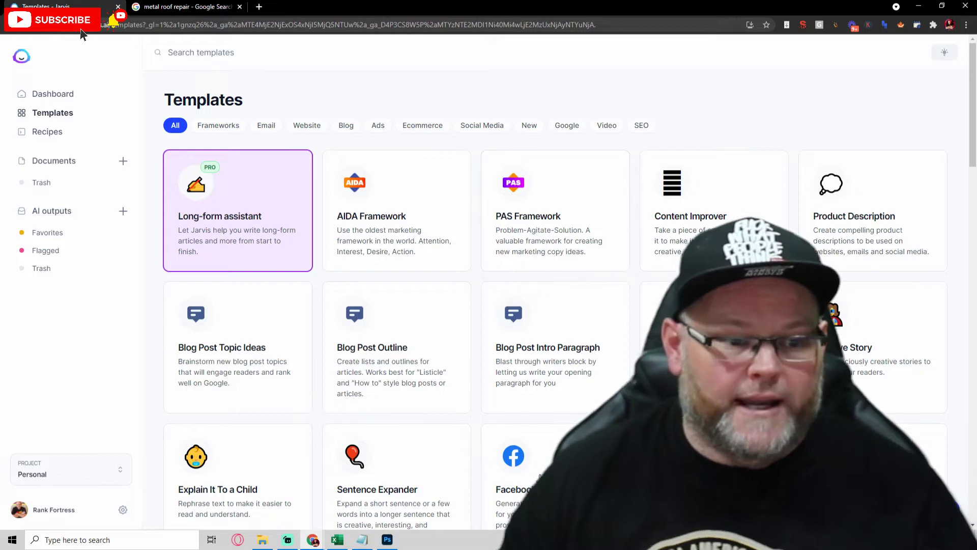
Step: In the Blog Post Topic Ideas template, set the company name to metal roof repair
{"action": "left_click", "coordinate": [250, 331]}
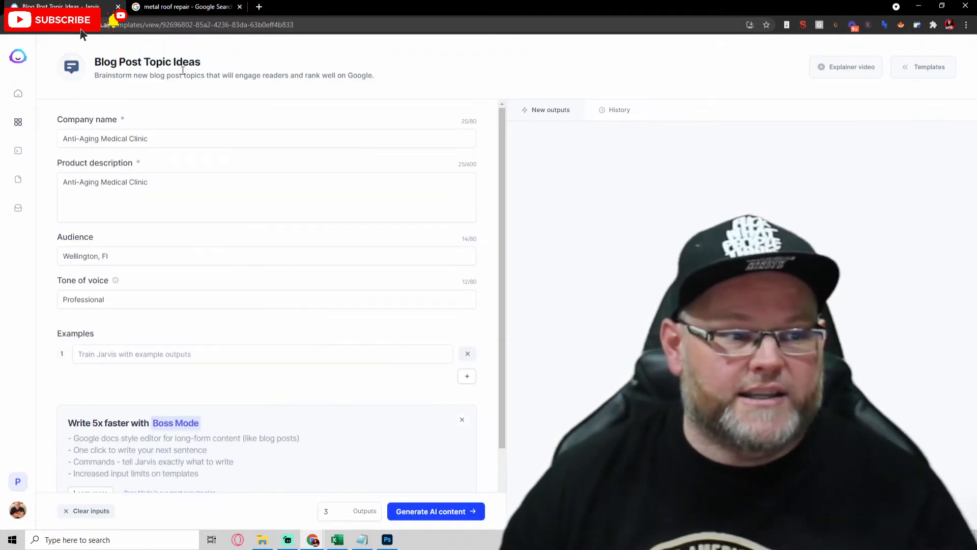
{"action": "left_click", "coordinate": [168, 134]}
{"action": "key", "text": "ctrl+a"}
{"action": "key", "text": "ctrl+v"}
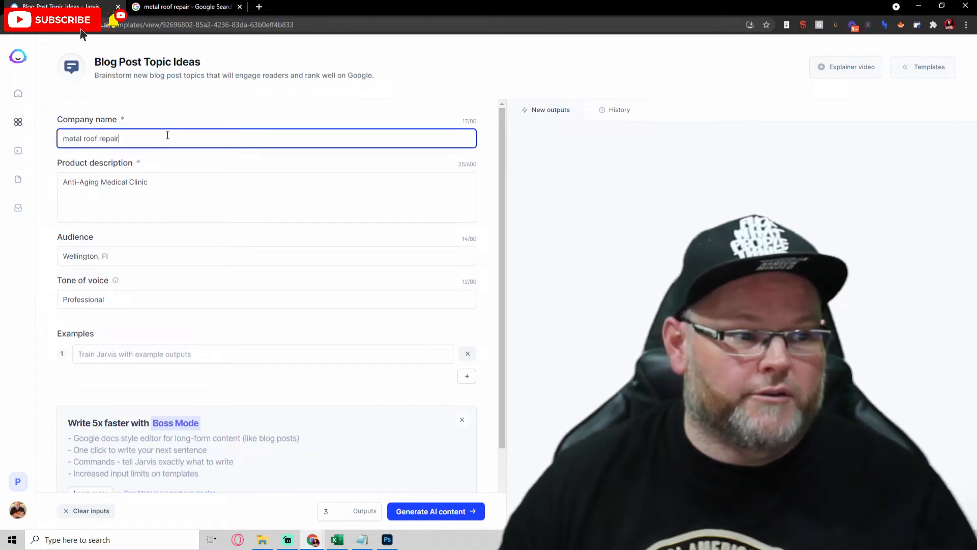
{"action": "left_click", "coordinate": [178, 177]}
{"action": "key", "text": "ctrl+a"}
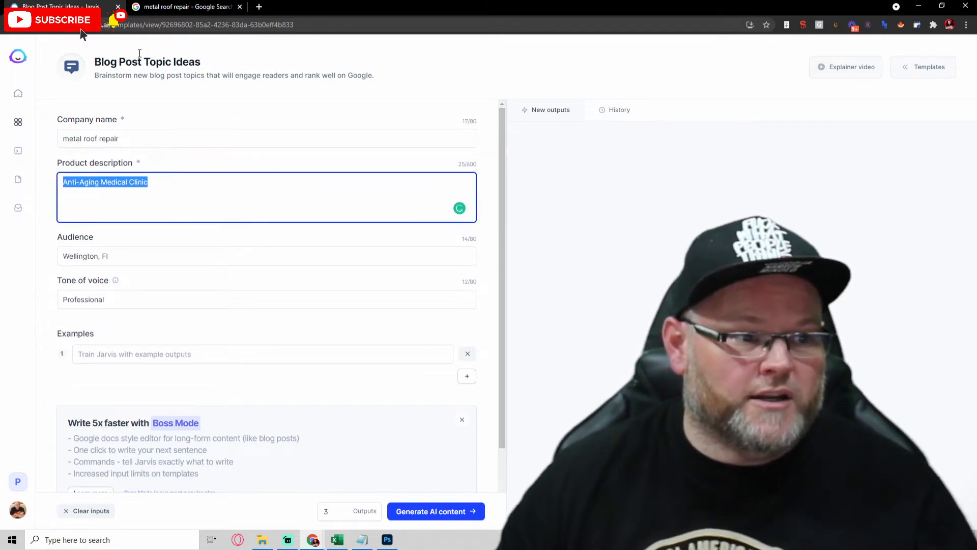
Step: Use the opening sentence of Google's 'Can a metal roof be repaired?' answer as the product description
{"action": "left_click", "coordinate": [189, 6]}
{"action": "left_click", "coordinate": [55, 240]}
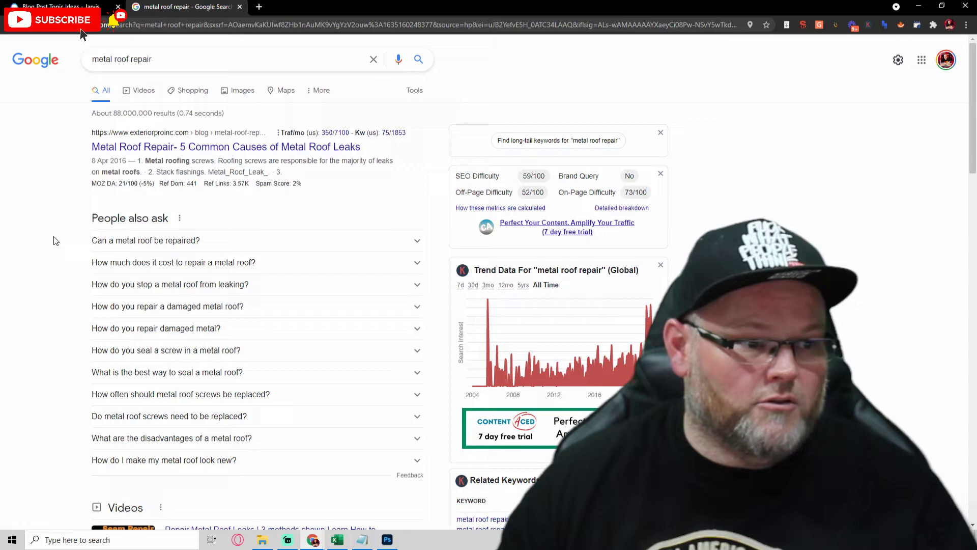
{"action": "left_click", "coordinate": [162, 244]}
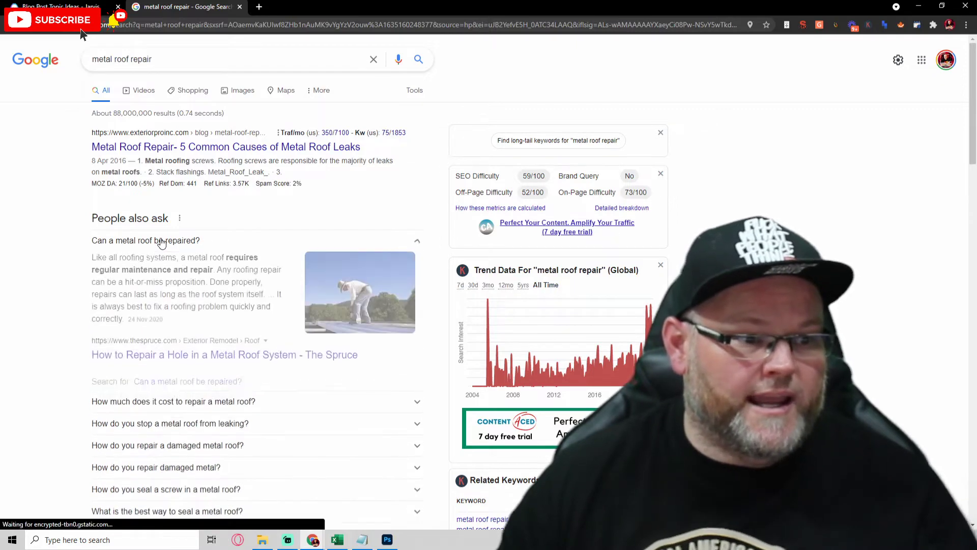
{"action": "double_click", "coordinate": [167, 269]}
{"action": "left_click", "coordinate": [167, 269]}
{"action": "left_click", "coordinate": [139, 258]}
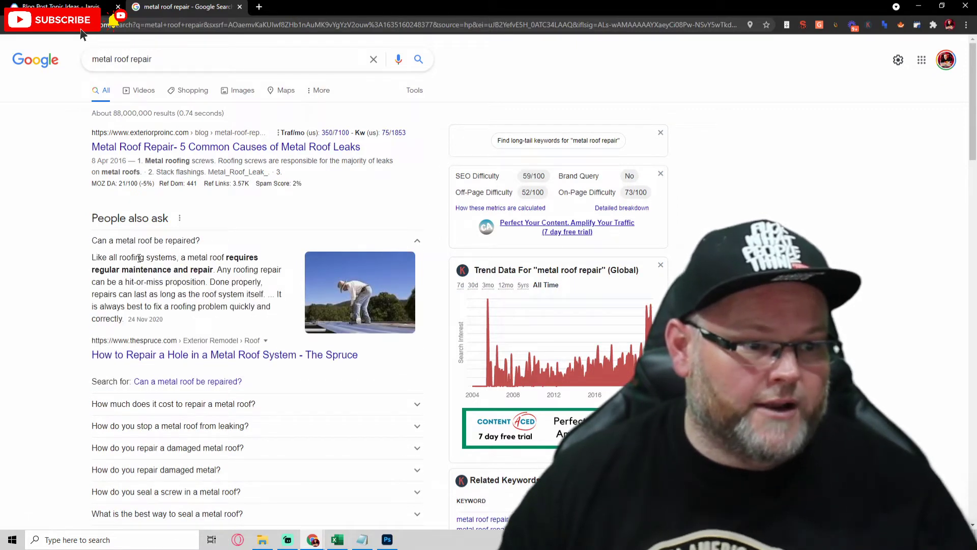
{"action": "left_click_drag", "start_coordinate": [93, 257], "coordinate": [217, 268]}
{"action": "key", "text": "ctrl+c"}
{"action": "left_click", "coordinate": [68, 5]}
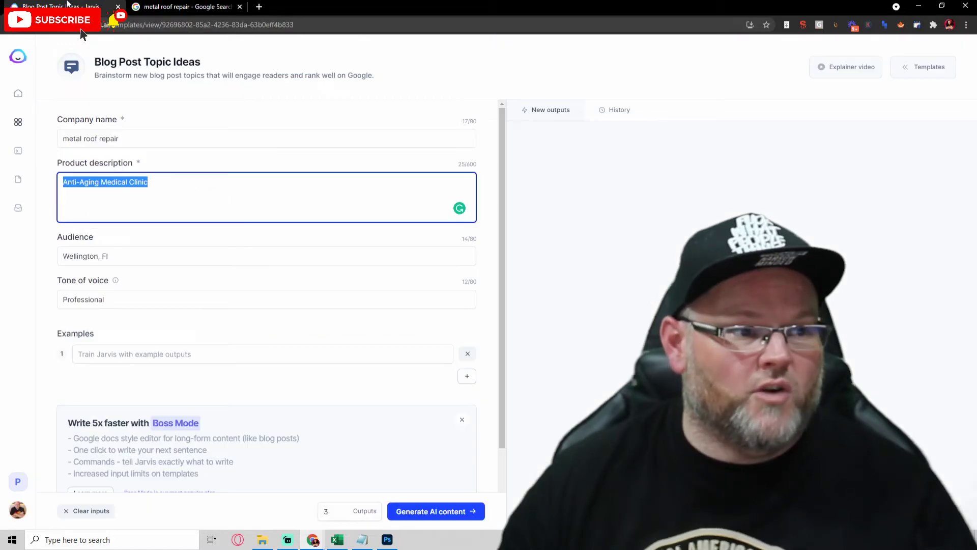
{"action": "key", "text": "ctrl+v"}
Step: Set the audience location to Orlando, remove the empty example row, and generate topic ideas
{"action": "left_click_drag", "start_coordinate": [152, 264], "coordinate": [62, 259]}
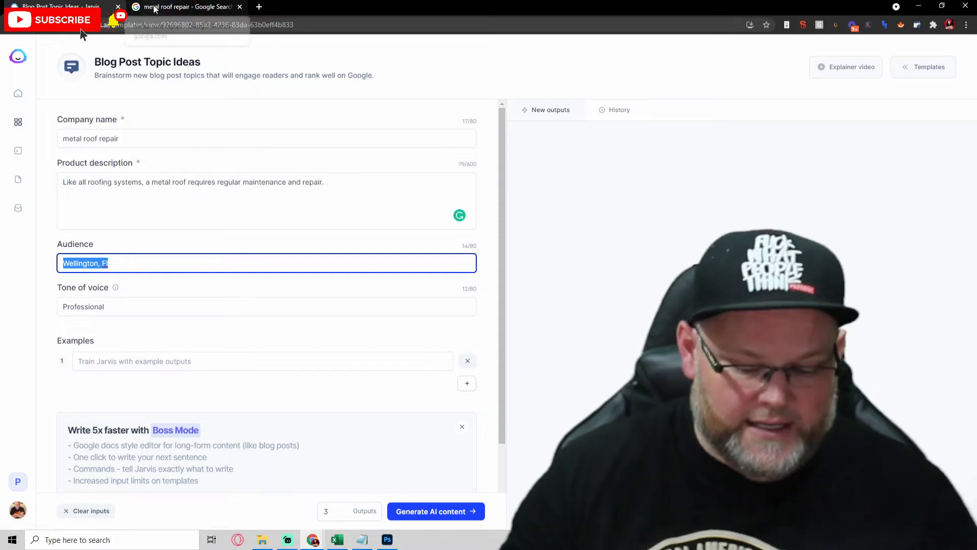
{"action": "type", "text": "Orland"}
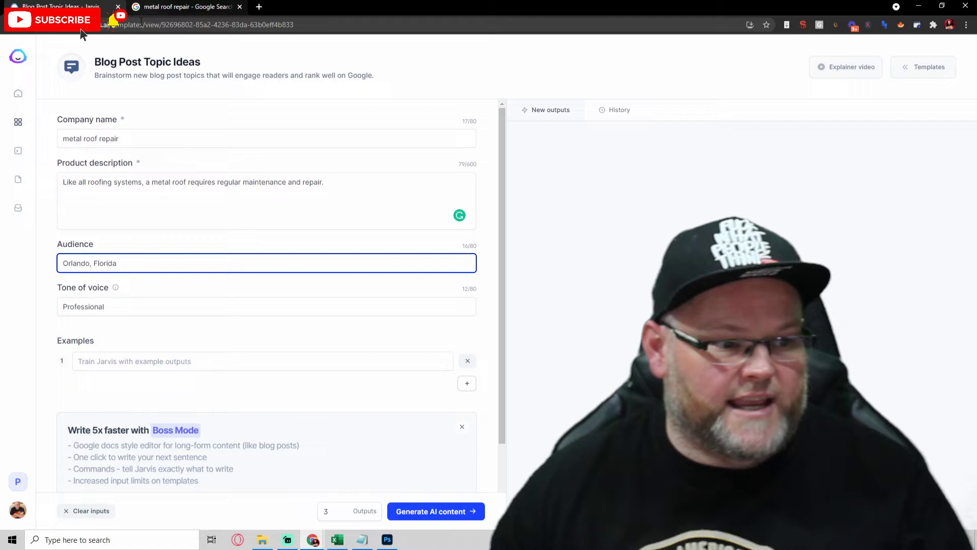
{"action": "scroll", "coordinate": [88, 173], "scroll_direction": "down", "scroll_amount": 2}
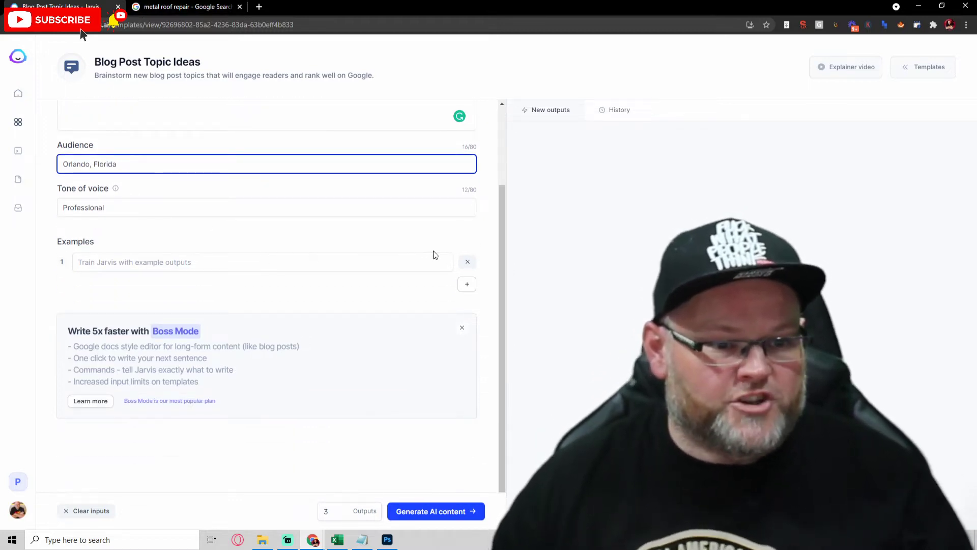
{"action": "left_click", "coordinate": [467, 261]}
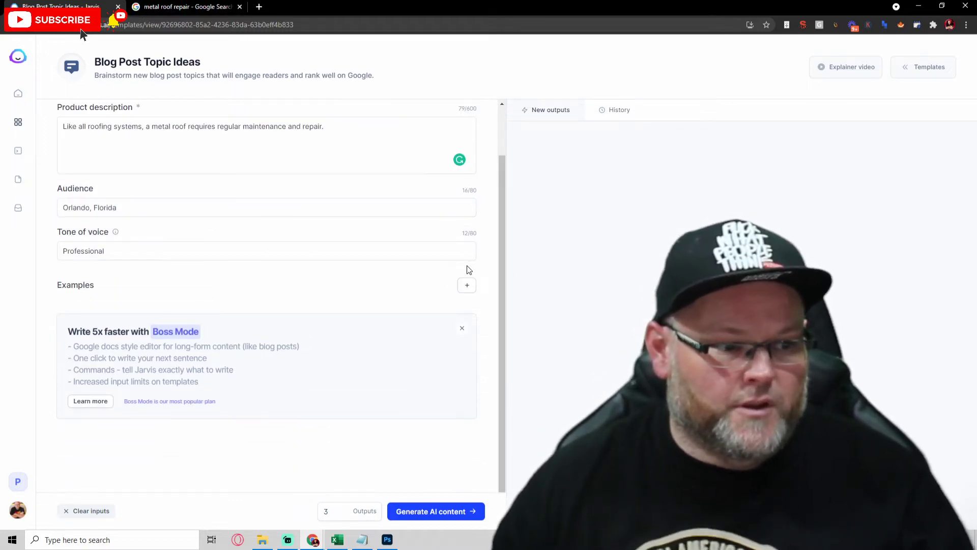
{"action": "left_click", "coordinate": [432, 510]}
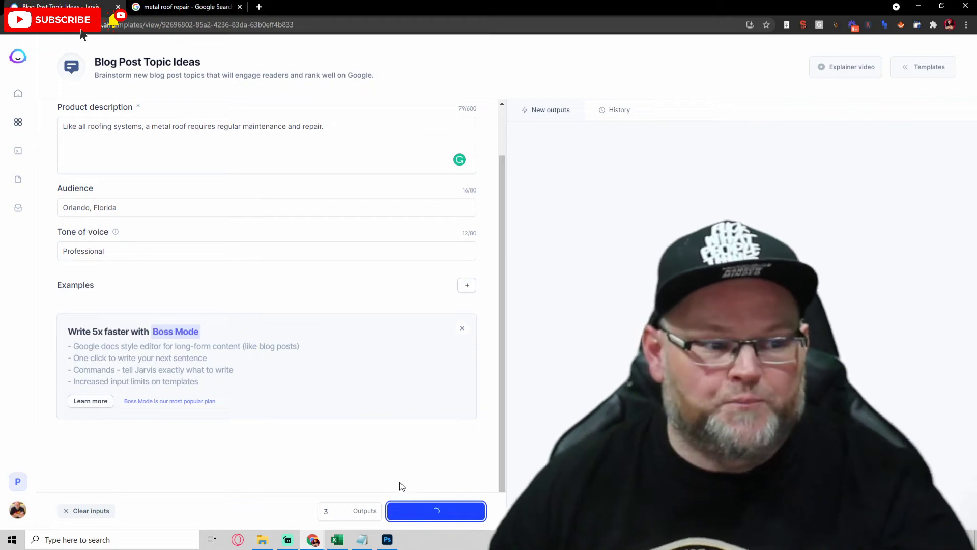
Step: Paste the second idea, '3 ways to extend the life of your metal roof', below the Notepad title
{"action": "scroll", "coordinate": [380, 466], "scroll_direction": "up", "scroll_amount": 1}
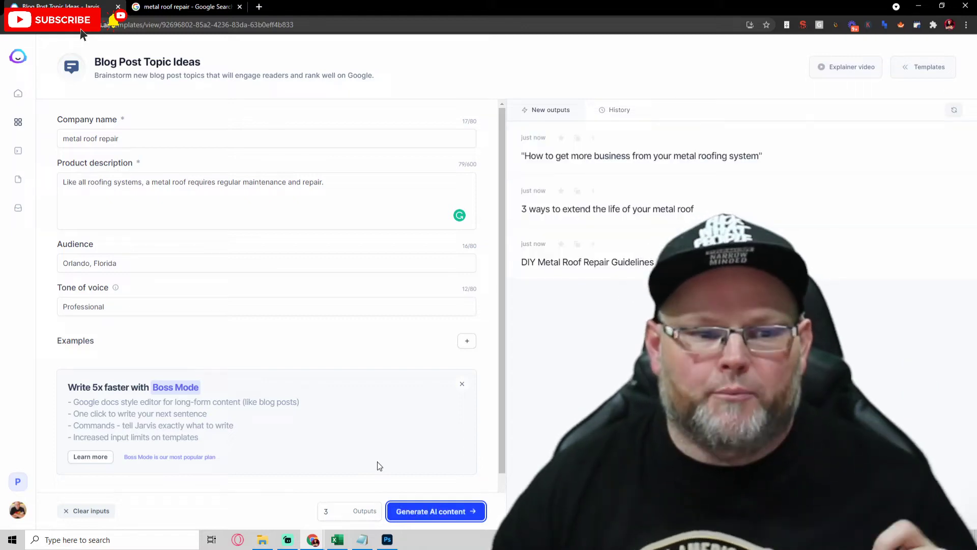
{"action": "mouse_move", "coordinate": [616, 224]}
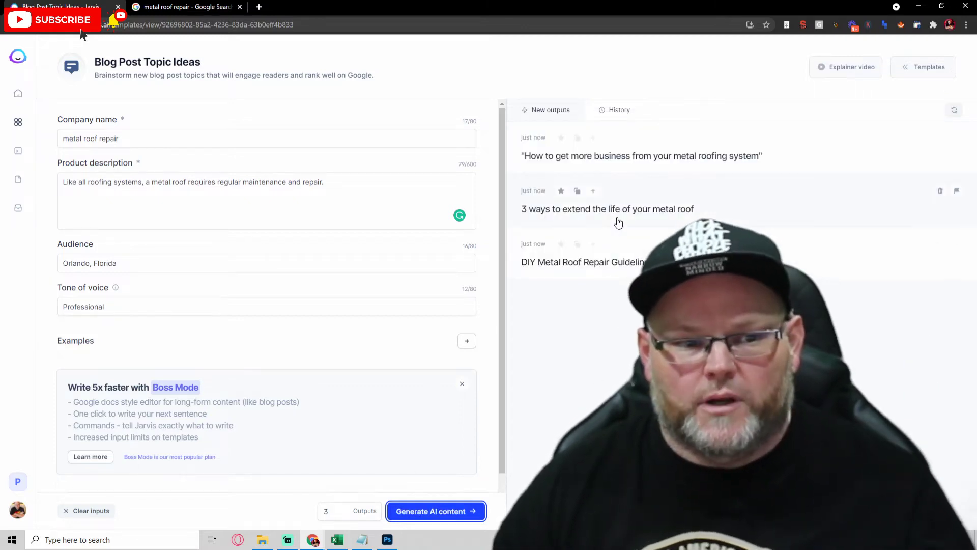
{"action": "left_click", "coordinate": [577, 192]}
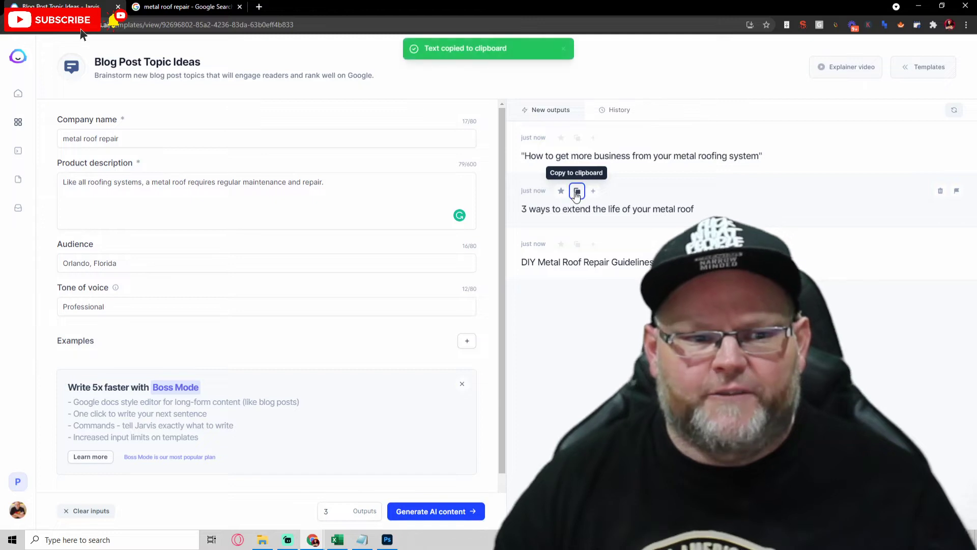
{"action": "left_click", "coordinate": [362, 540]}
{"action": "key", "text": "Return"}
{"action": "key", "text": "Return"}
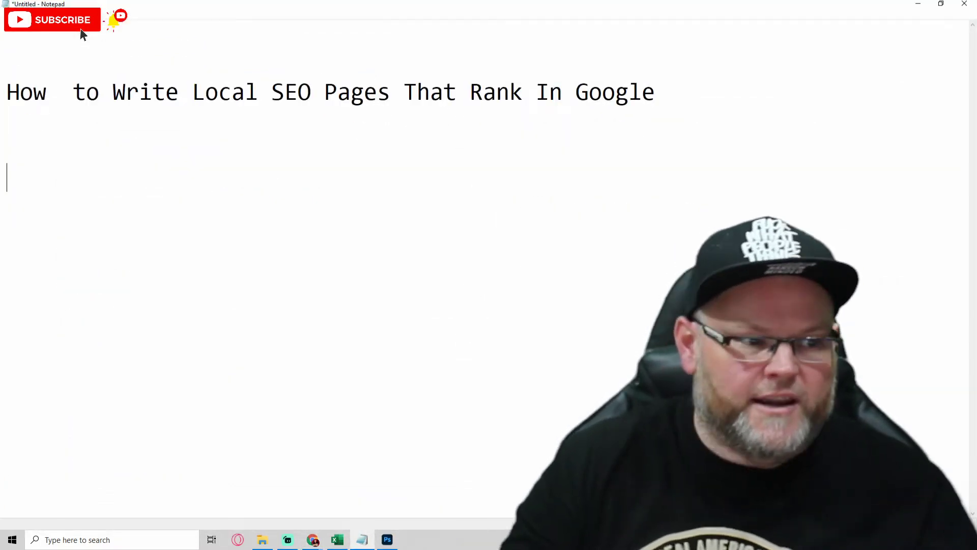
{"action": "key", "text": "ctrl+v"}
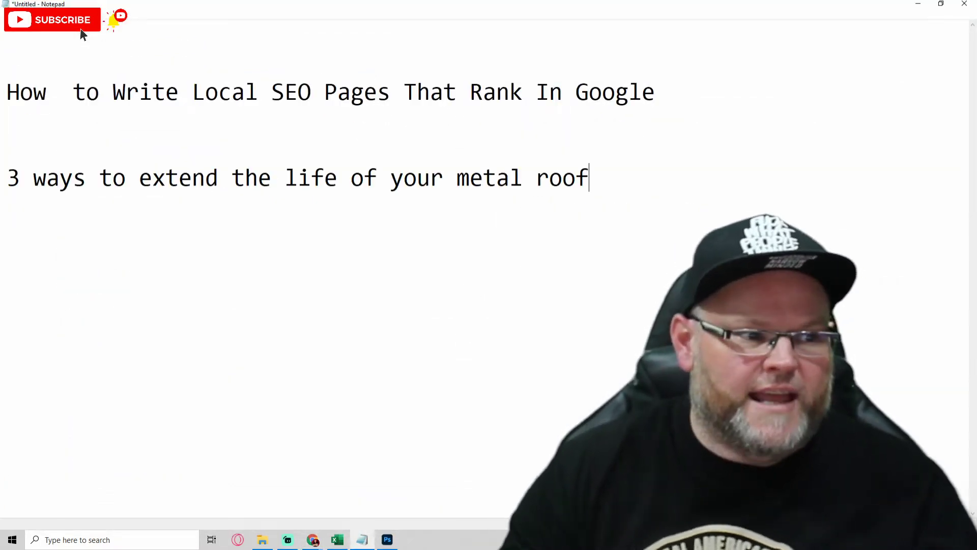
{"action": "left_click", "coordinate": [918, 5]}
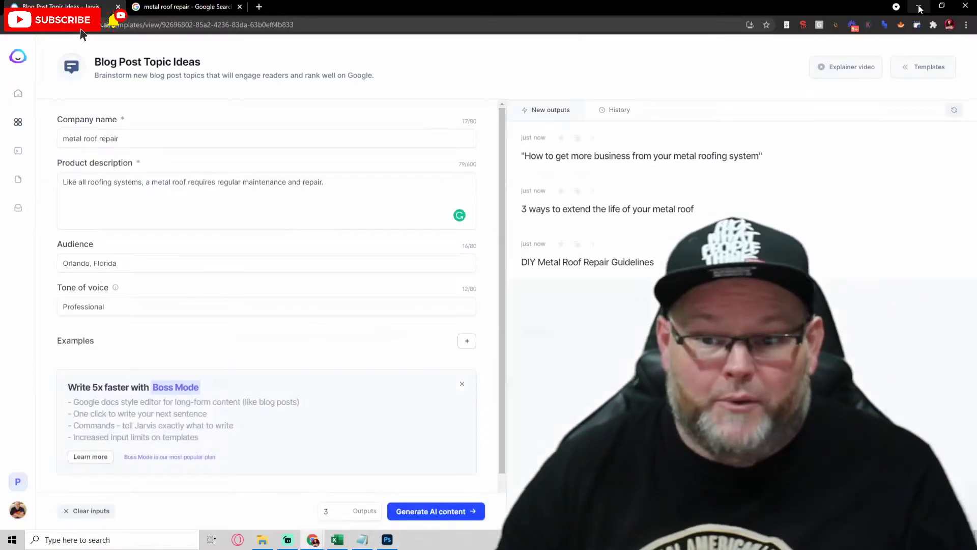
Step: Fill Blog Post Intro Paragraph with the metal roof title and Home Owners audience, then generate
{"action": "left_click", "coordinate": [13, 58]}
{"action": "left_click", "coordinate": [53, 114]}
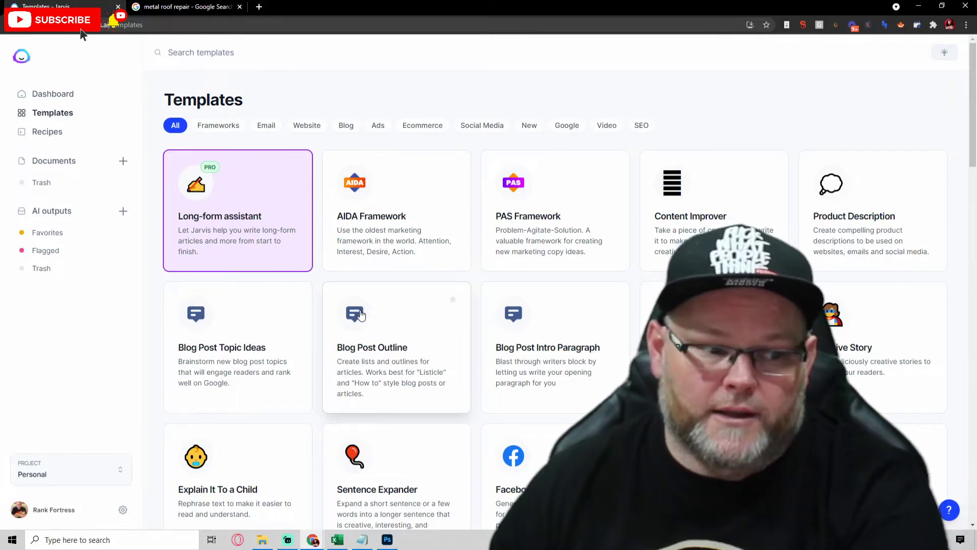
{"action": "left_click", "coordinate": [548, 336]}
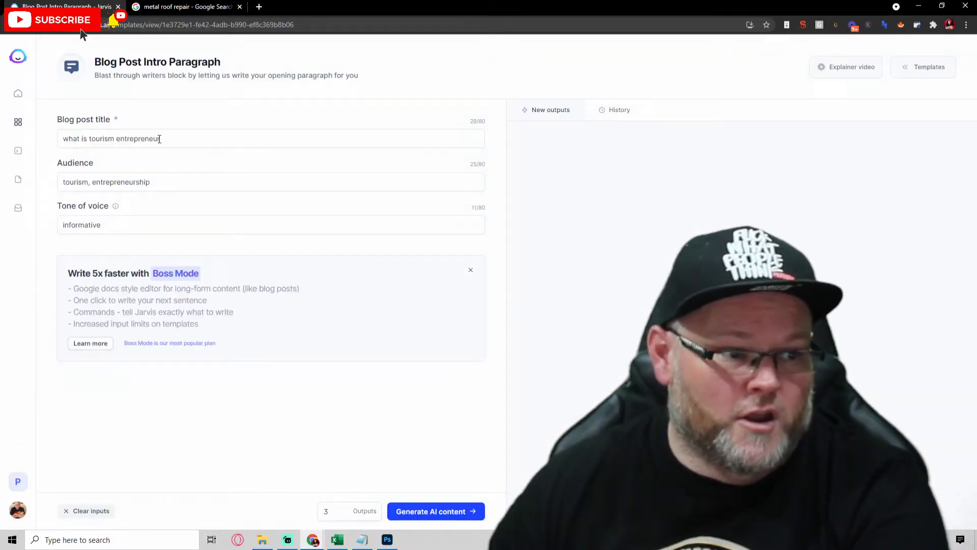
{"action": "left_click", "coordinate": [200, 138]}
{"action": "key", "text": "ctrl+a"}
{"action": "key", "text": "ctrl+v"}
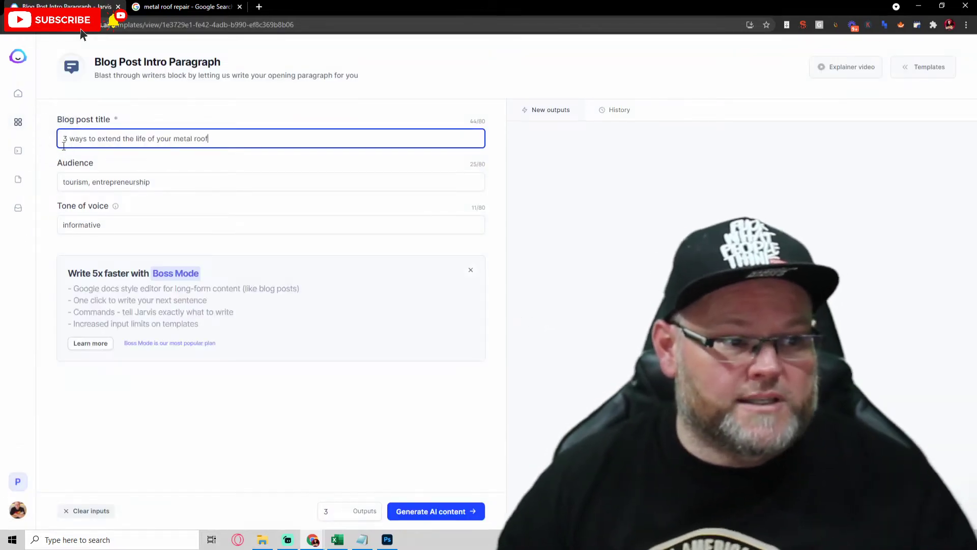
{"action": "triple_click", "coordinate": [218, 182]}
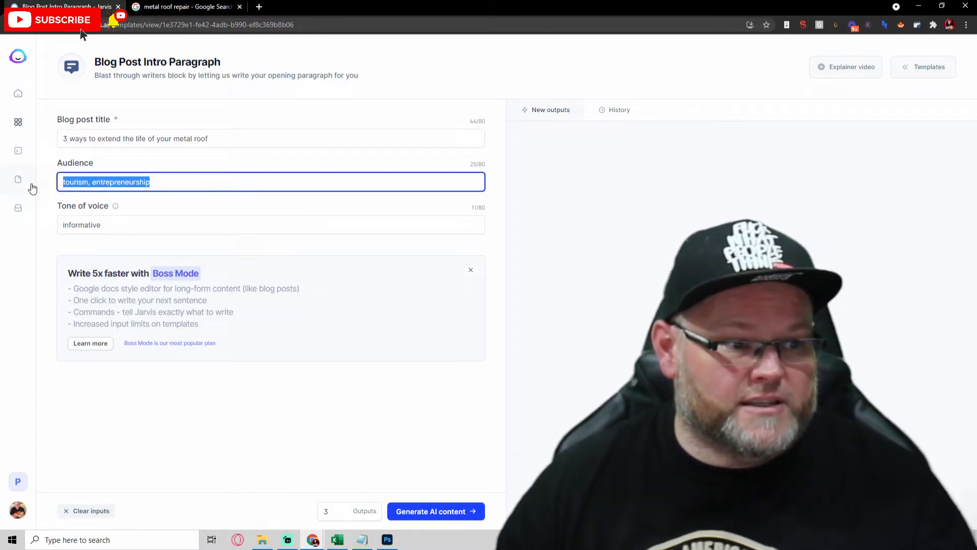
{"action": "type", "text": "Home O"}
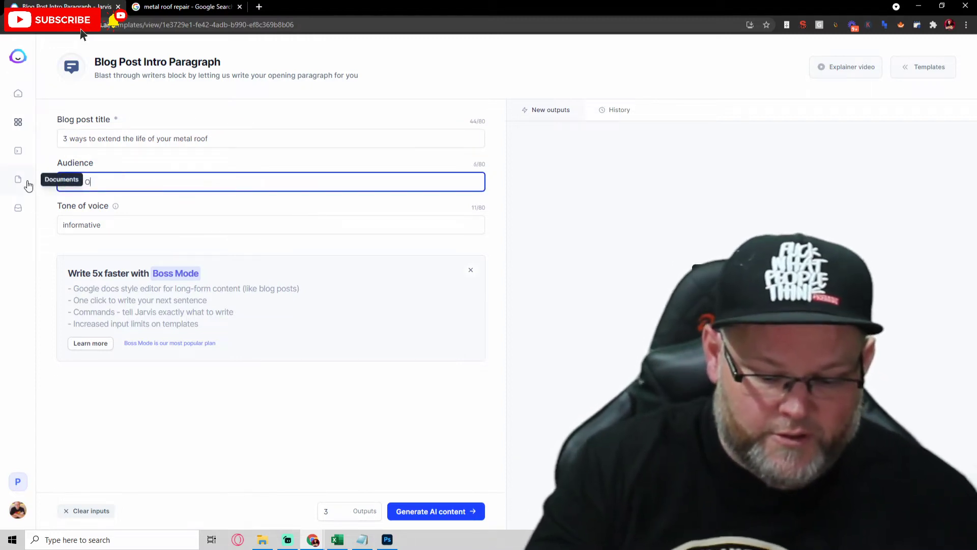
{"action": "type", "text": "wners"}
{"action": "key", "text": "Tab"}
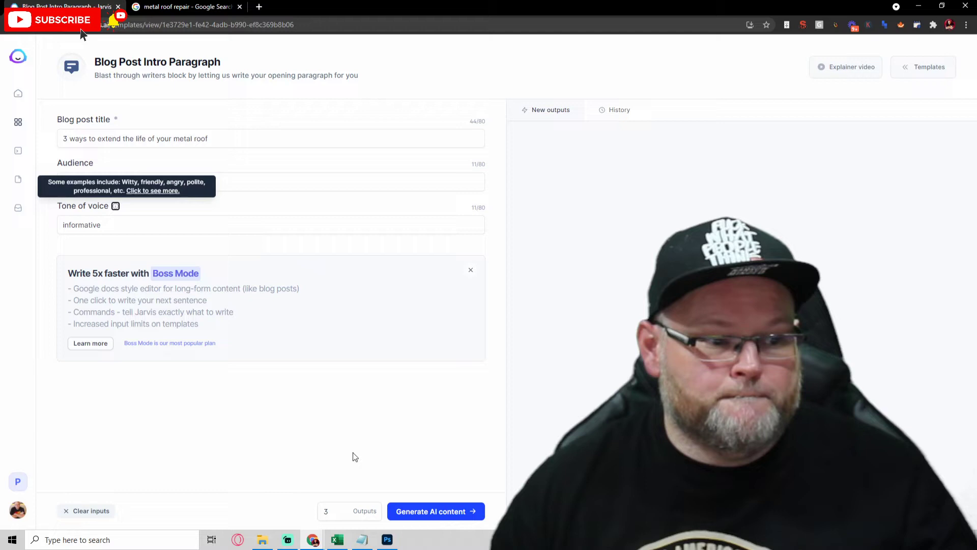
{"action": "left_click", "coordinate": [431, 509]}
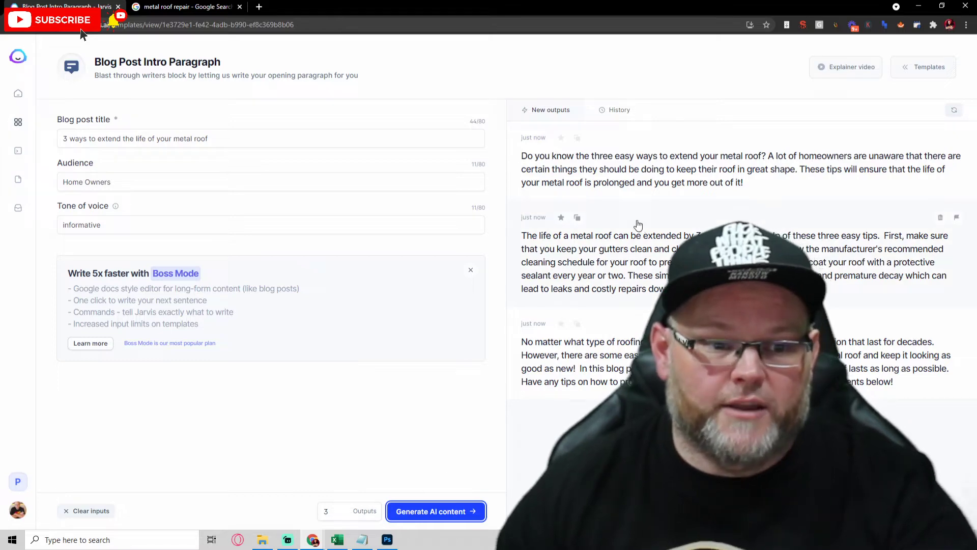
Step: Paste the second intro paragraph under the metal roof heading, leaving a blank line between
{"action": "left_click", "coordinate": [577, 218]}
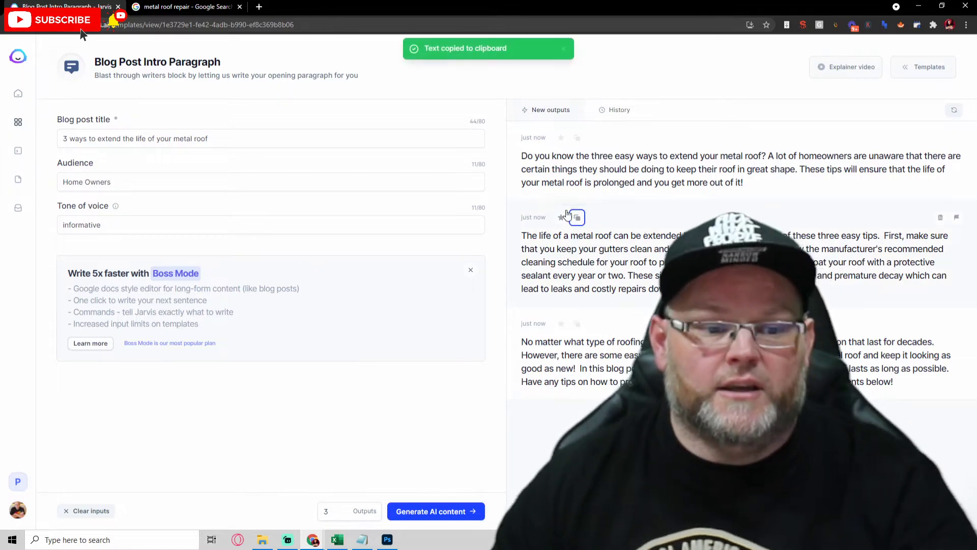
{"action": "key", "text": "alt+Tab"}
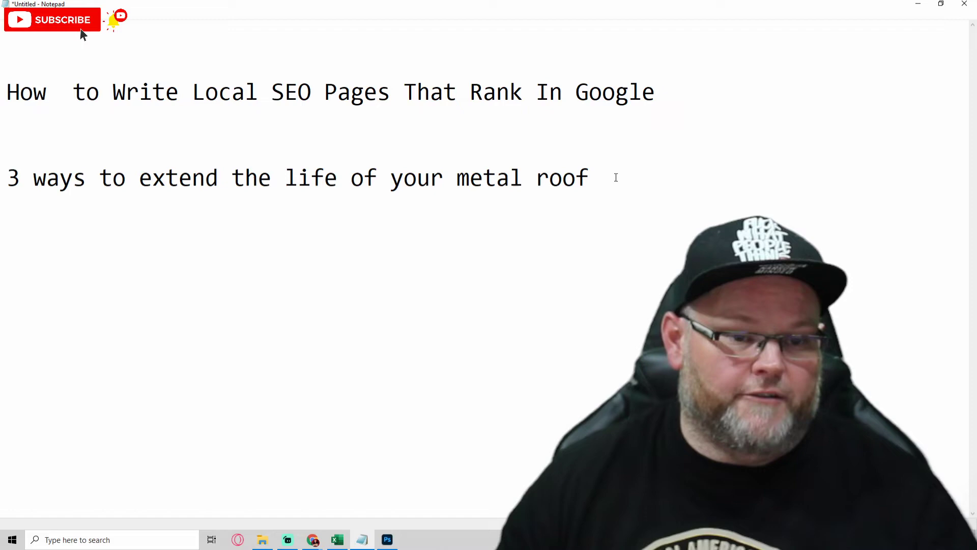
{"action": "key", "text": "Return"}
{"action": "key", "text": "ctrl+v"}
{"action": "left_click", "coordinate": [669, 172]}
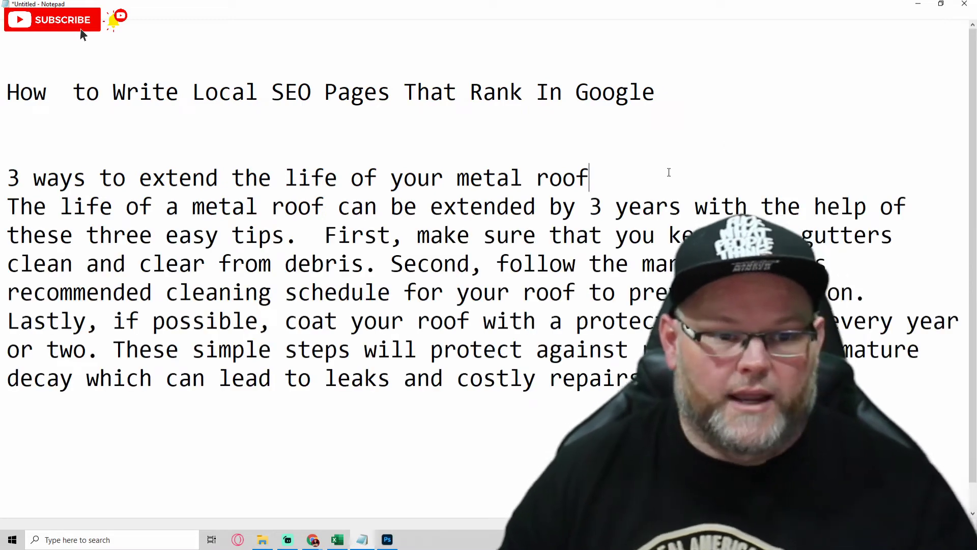
{"action": "key", "text": "Return"}
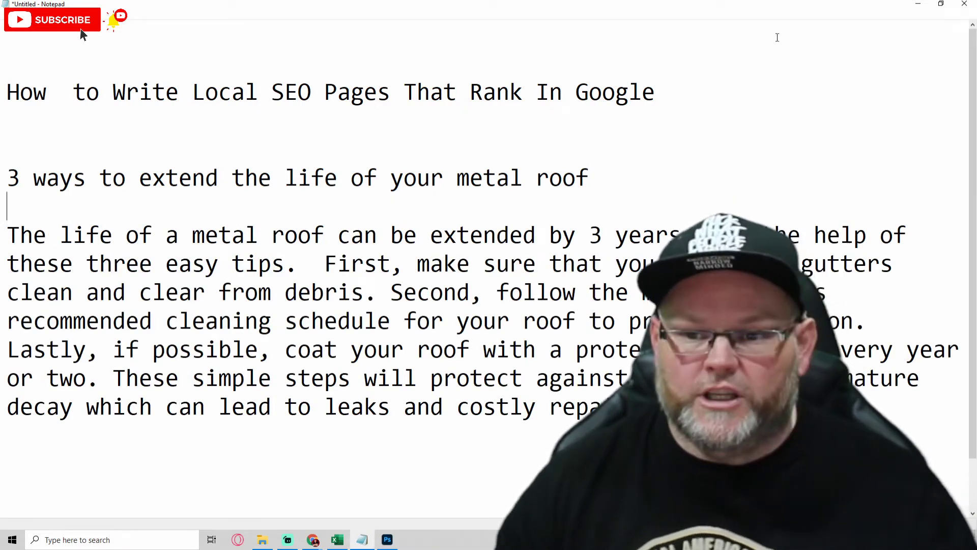
Step: Open the Blog Post Outline template from the Jarvis templates list
{"action": "key", "text": "alt+Tab"}
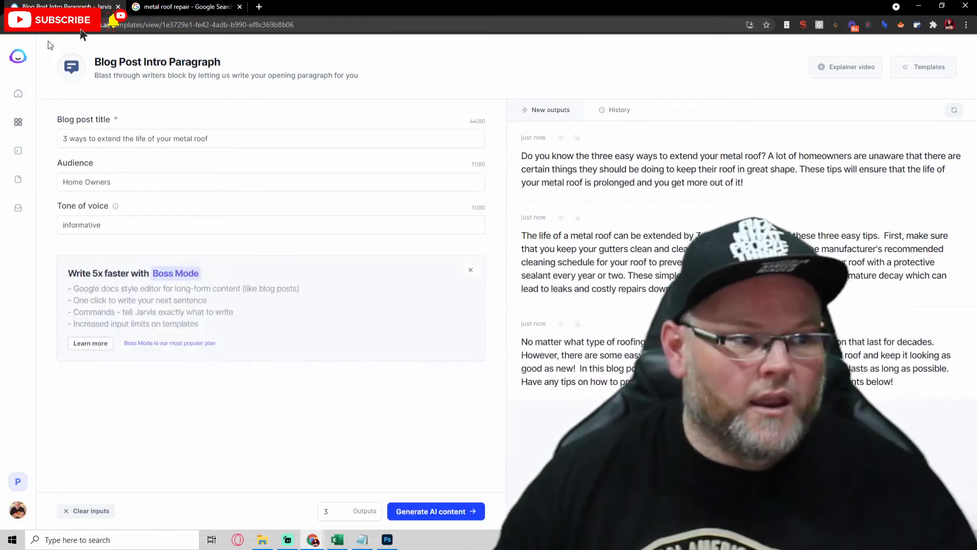
{"action": "left_click", "coordinate": [17, 58]}
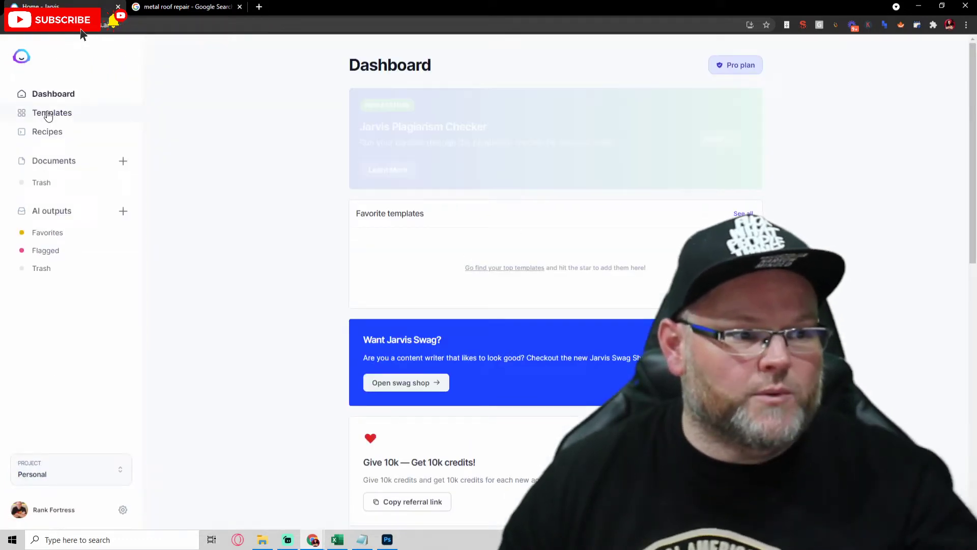
{"action": "left_click", "coordinate": [49, 115]}
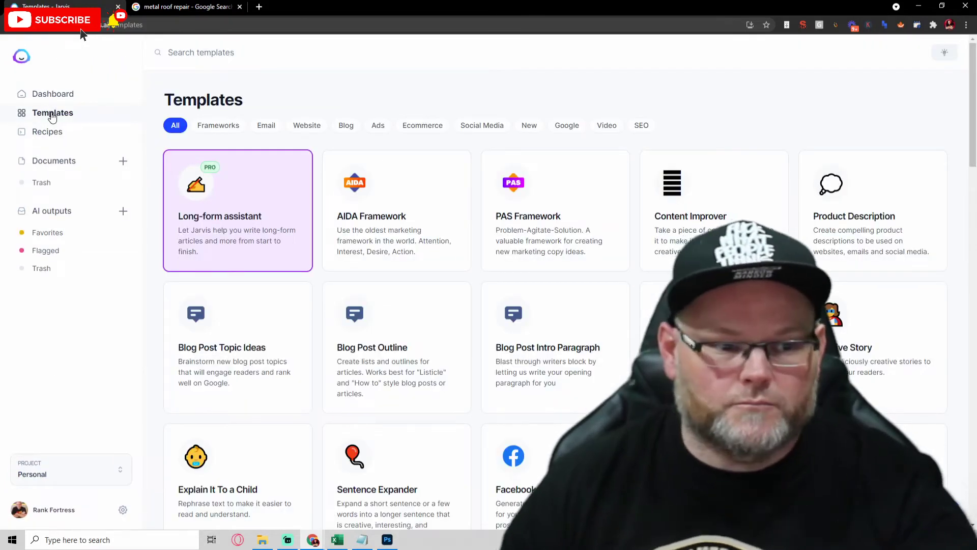
{"action": "left_click", "coordinate": [393, 334]}
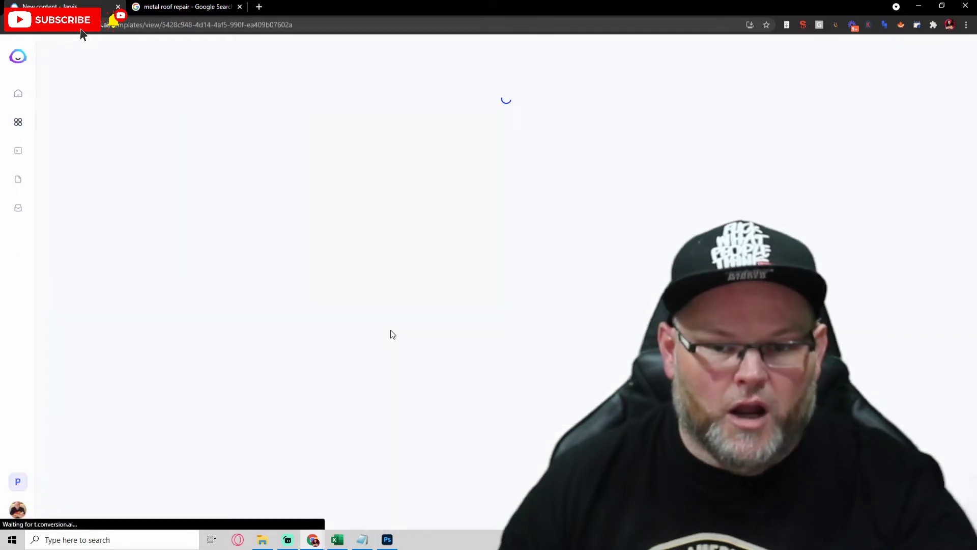
{"action": "left_click", "coordinate": [187, 6]}
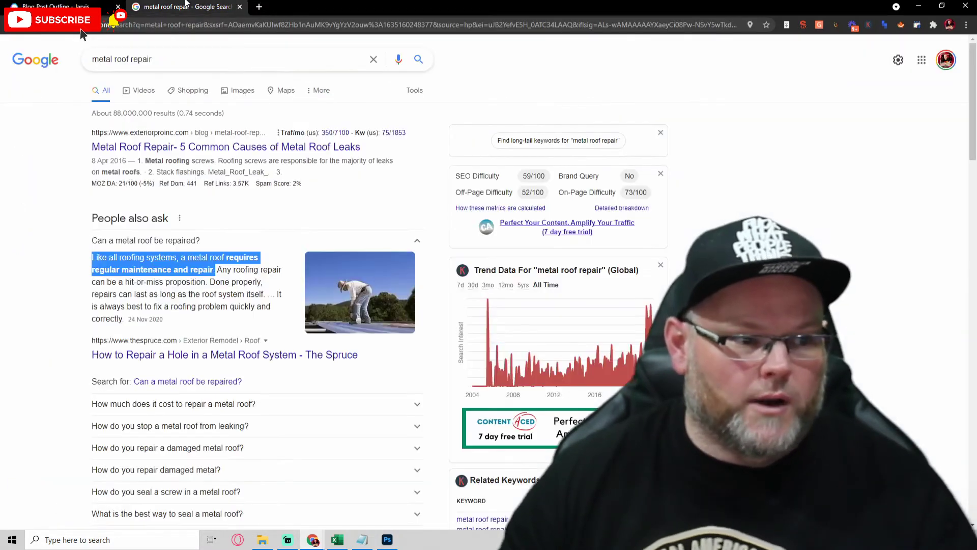
{"action": "left_click", "coordinate": [93, 4]}
Step: Copy the Notepad heading into the outline's title field and generate the outlines
{"action": "left_click", "coordinate": [361, 540]}
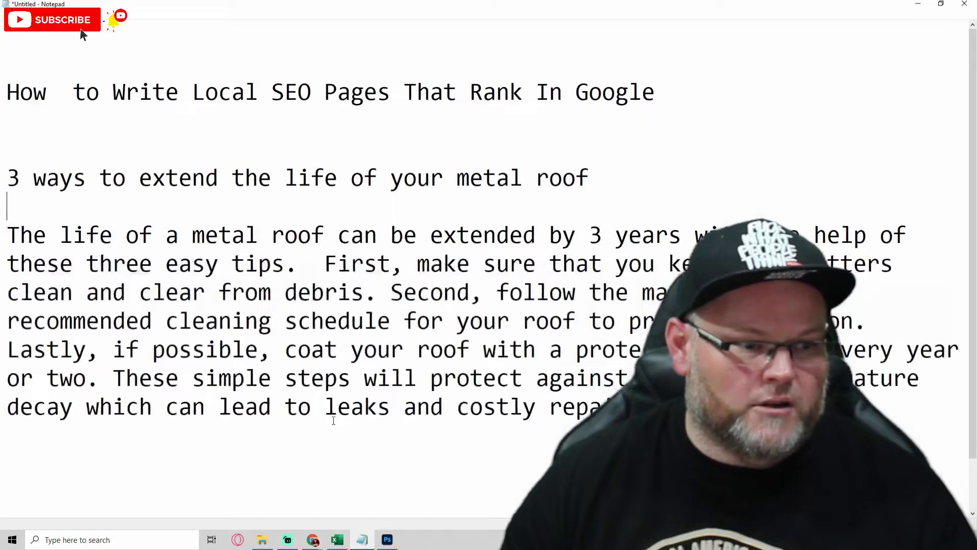
{"action": "left_click_drag", "start_coordinate": [632, 175], "coordinate": [2, 178]}
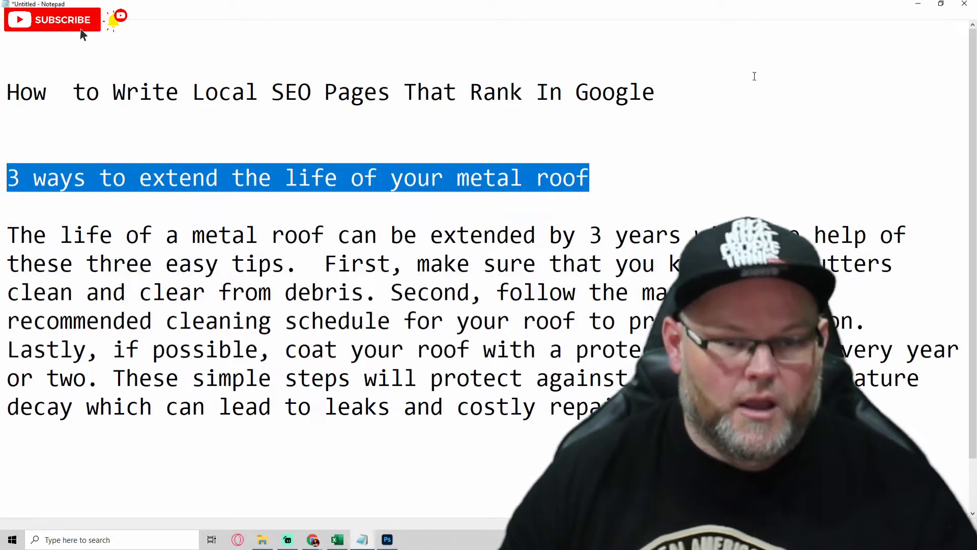
{"action": "left_click", "coordinate": [919, 4]}
{"action": "left_click", "coordinate": [371, 139]}
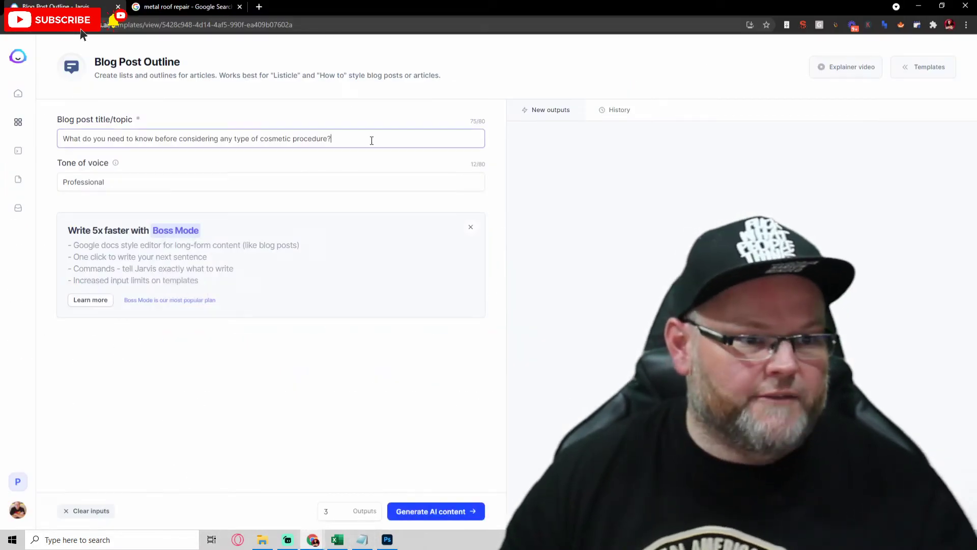
{"action": "key", "text": "ctrl+a"}
{"action": "key", "text": "ctrl+v"}
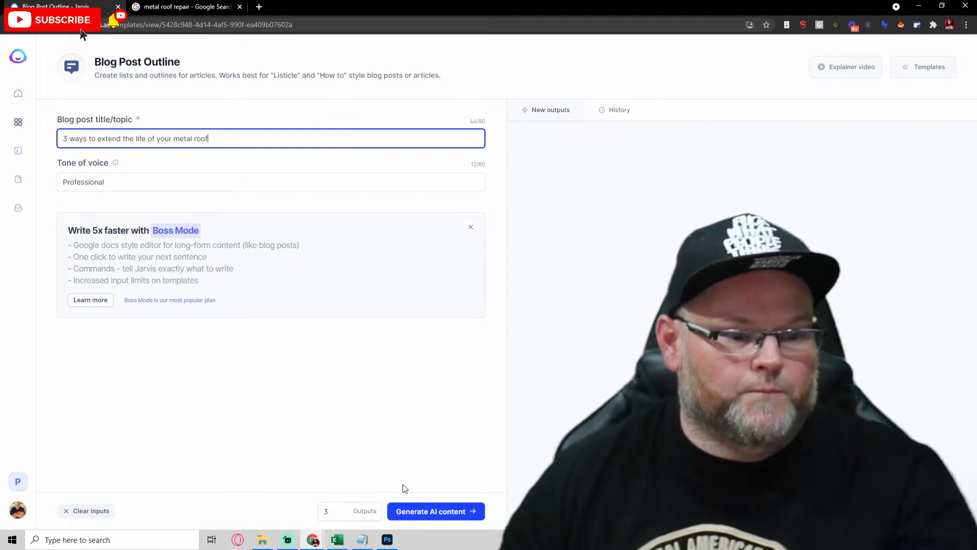
{"action": "left_click", "coordinate": [426, 511]}
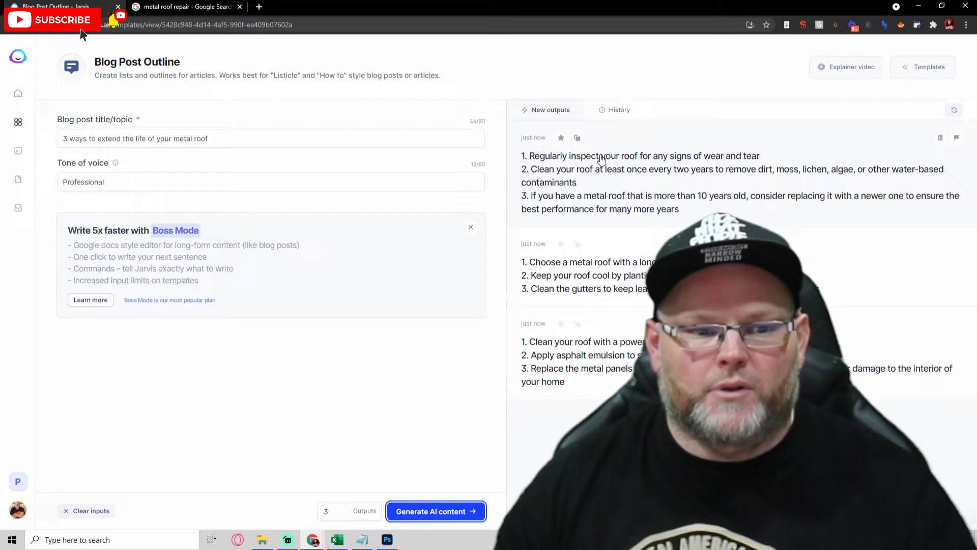
Step: Preview the first outline, starting with regularly inspecting the roof, and copy it
{"action": "left_click", "coordinate": [585, 139]}
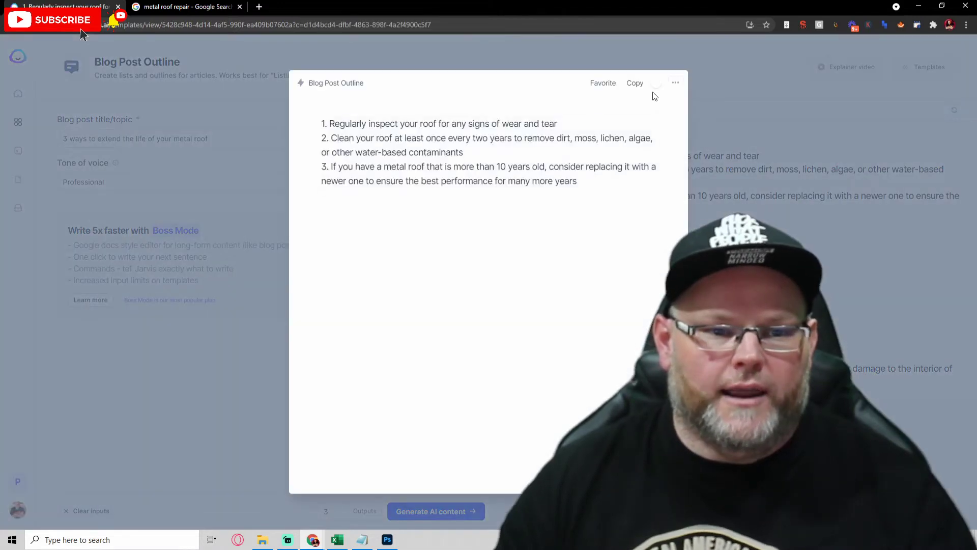
{"action": "left_click", "coordinate": [726, 106]}
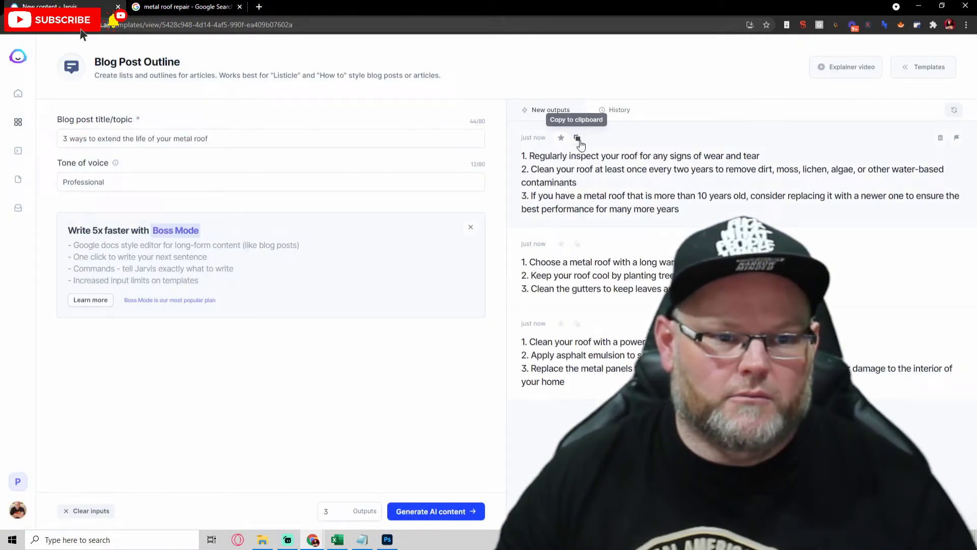
{"action": "left_click", "coordinate": [578, 139]}
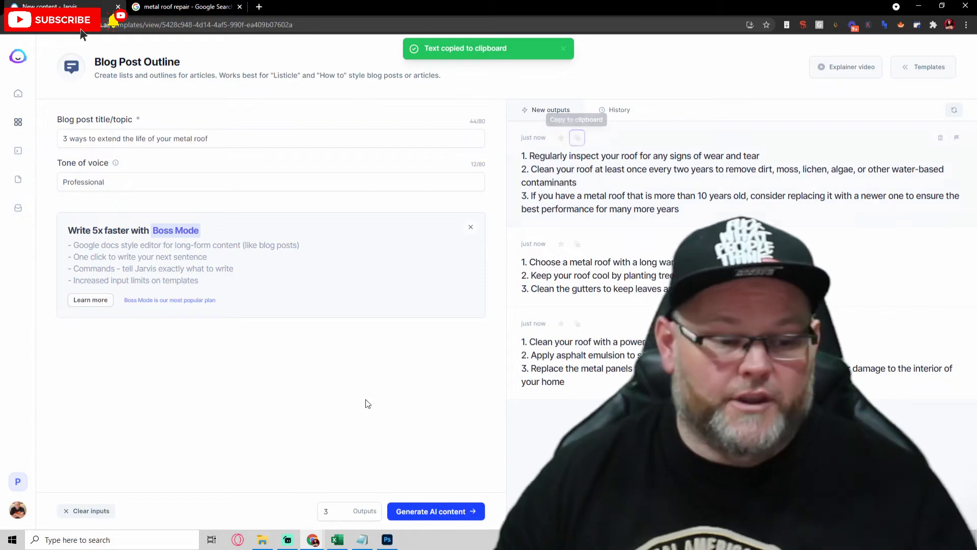
{"action": "left_click", "coordinate": [362, 543]}
Step: Paste the three numbered roof tips below the intro and separate them with blank lines
{"action": "left_click", "coordinate": [882, 409]}
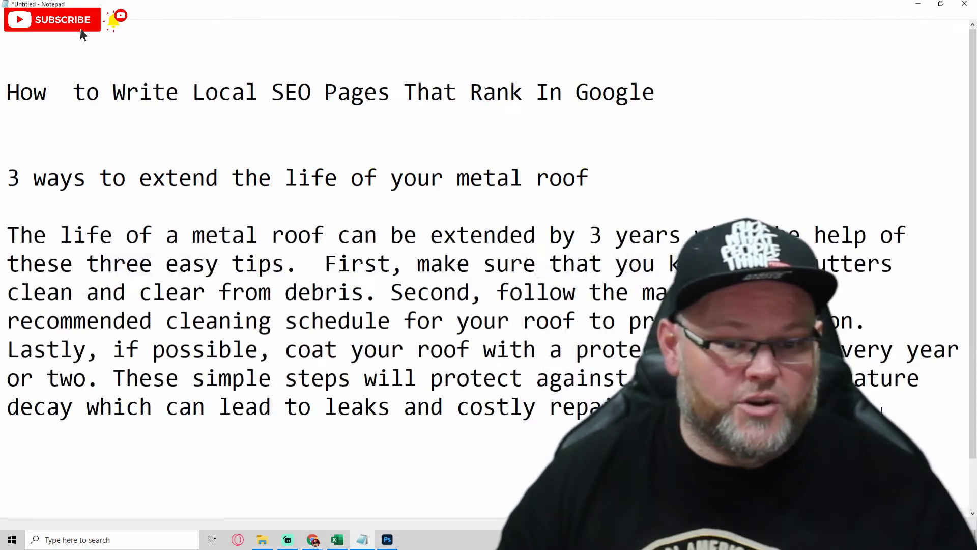
{"action": "key", "text": "ctrl+v"}
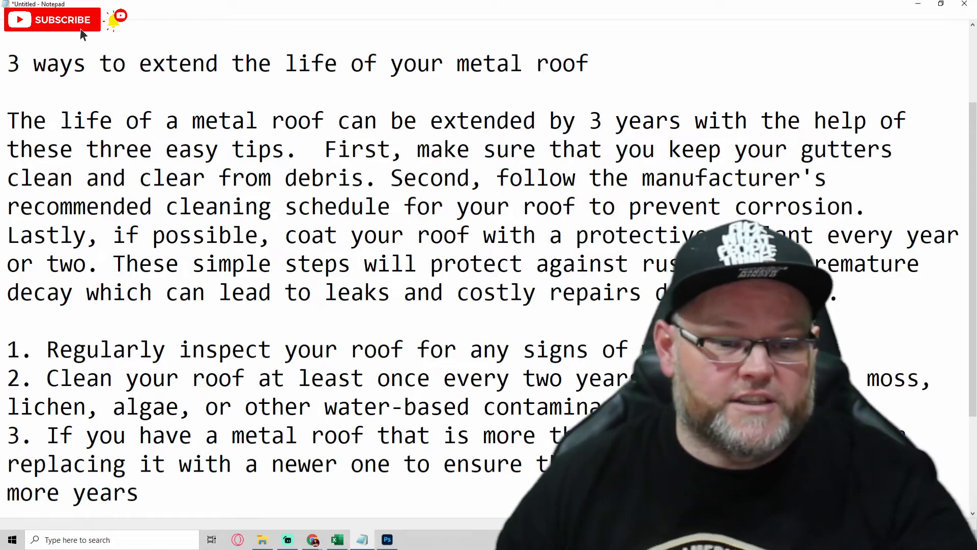
{"action": "key", "text": "Return"}
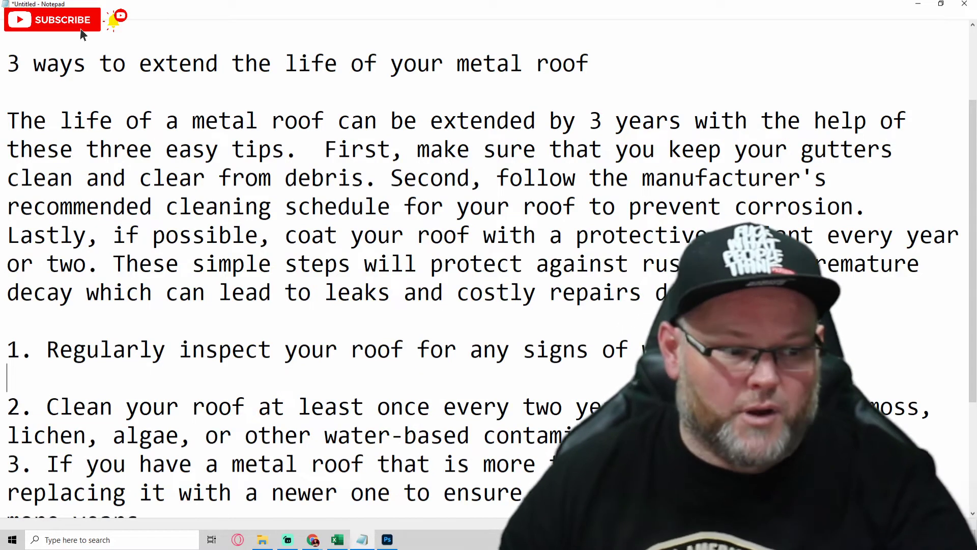
{"action": "key", "text": "Return"}
{"action": "scroll", "coordinate": [83, 35], "scroll_direction": "down", "scroll_amount": 2}
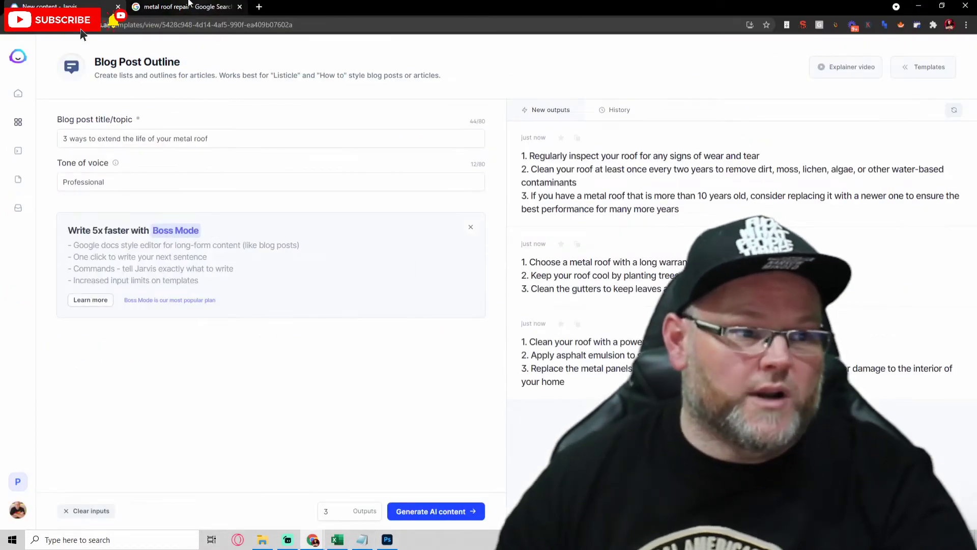
Step: Copy Google's People Also Ask question 'How much does it cost to repair a metal roof?' and return to Jarvis
{"action": "left_click", "coordinate": [189, 5]}
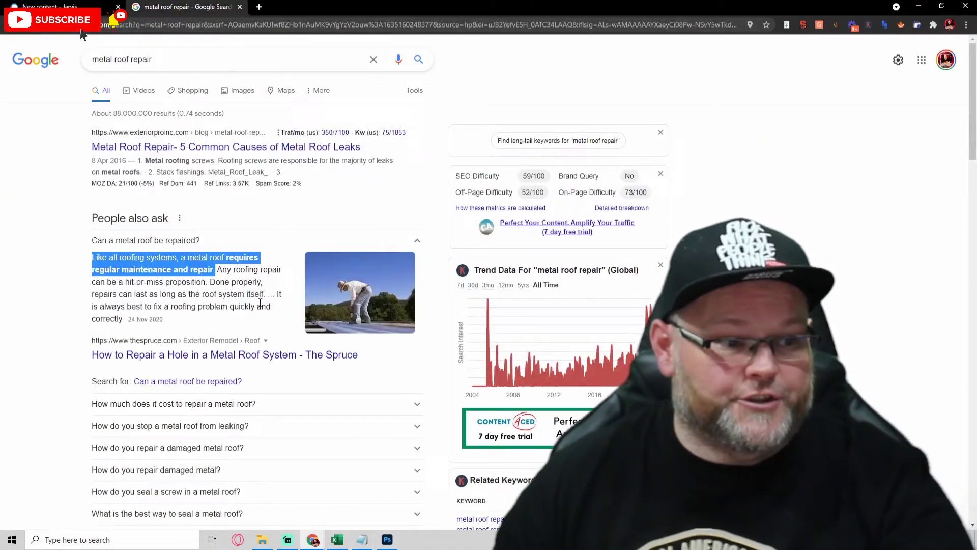
{"action": "scroll", "coordinate": [250, 291], "scroll_direction": "down", "scroll_amount": 4}
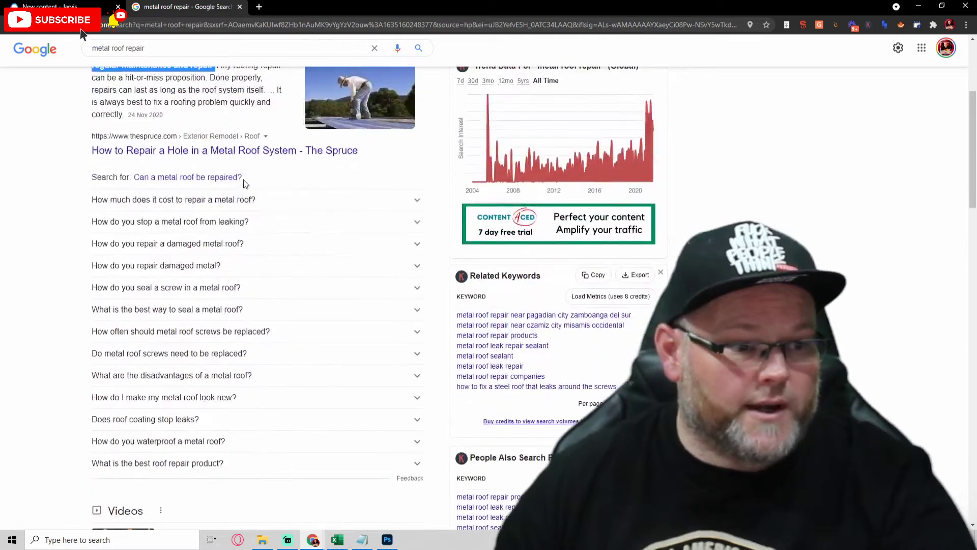
{"action": "left_click", "coordinate": [275, 202]}
{"action": "left_click_drag", "start_coordinate": [273, 200], "coordinate": [93, 200]}
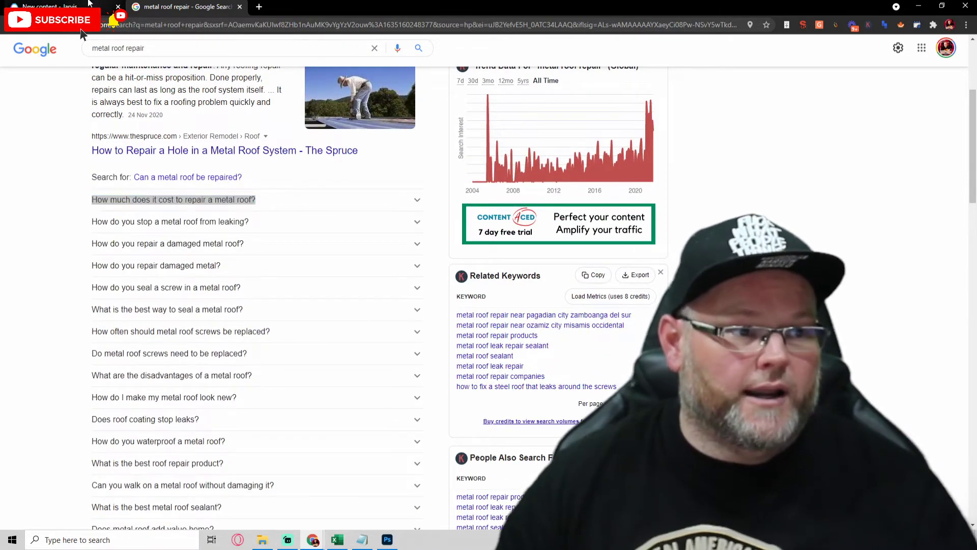
{"action": "key", "text": "ctrl+shift+Tab"}
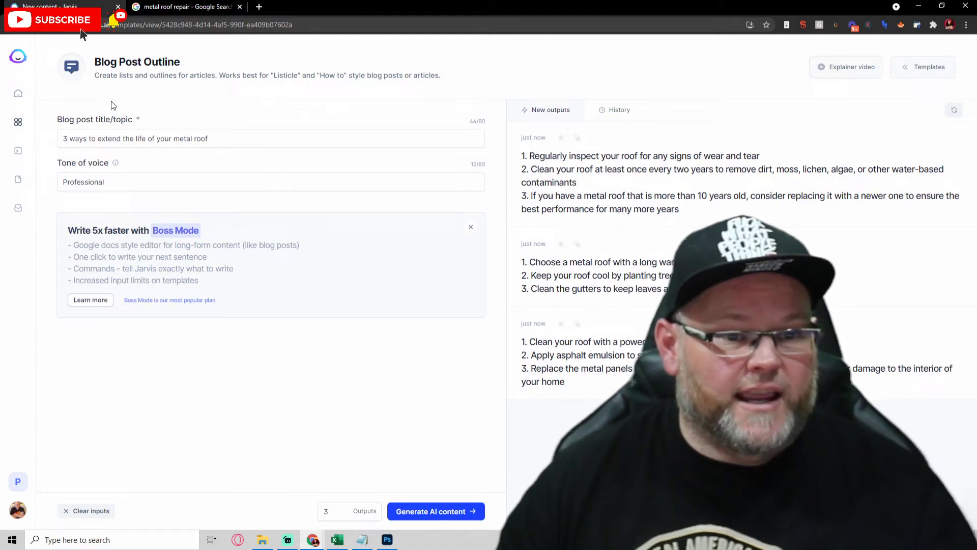
Step: Find the Quora Answers template by searching 'qu' in the Jarvis dashboard's templates and open it
{"action": "left_click", "coordinate": [18, 93]}
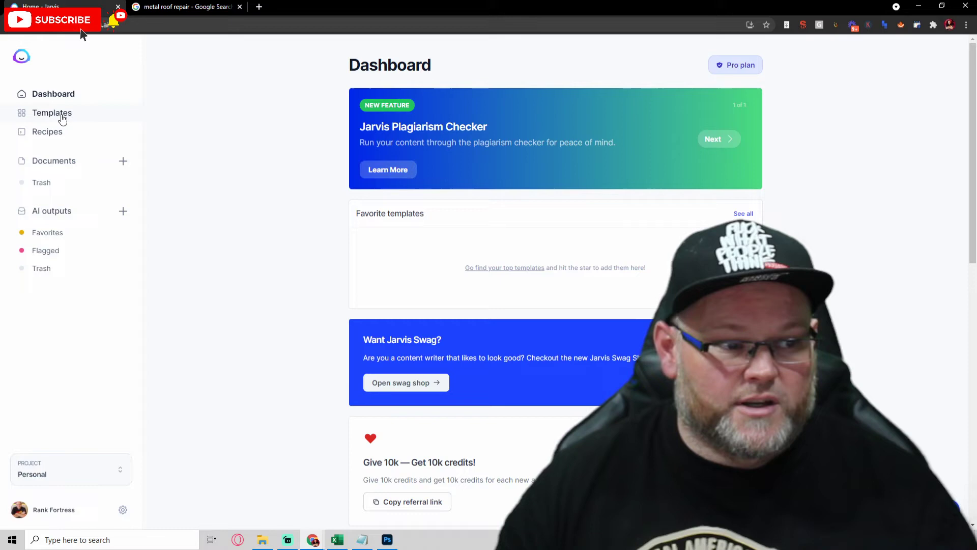
{"action": "left_click", "coordinate": [62, 116]}
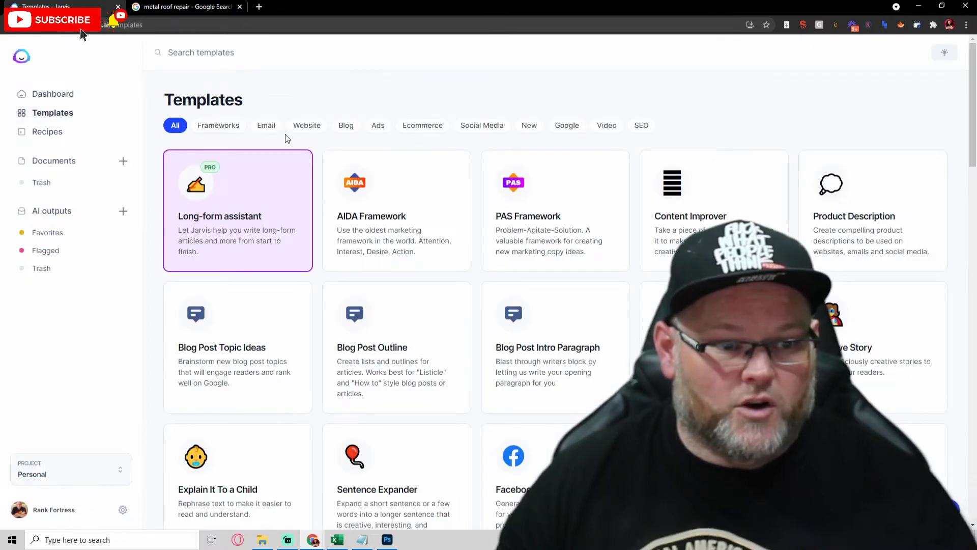
{"action": "left_click", "coordinate": [269, 61]}
{"action": "type", "text": "qu"}
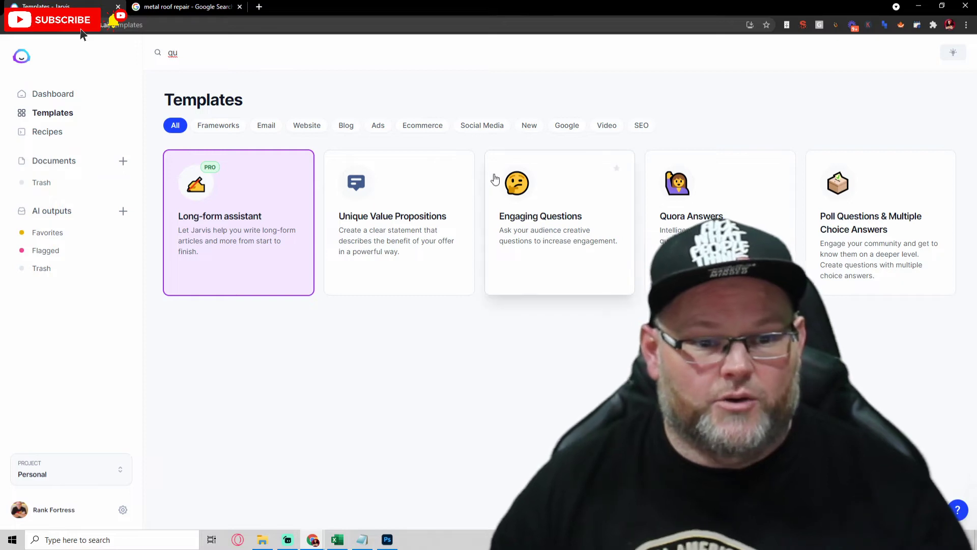
{"action": "left_click", "coordinate": [721, 192]}
Step: Paste the metal roof repair cost question, enter 'roof repair' as information, and generate answers
{"action": "left_click_drag", "start_coordinate": [303, 138], "coordinate": [63, 138]}
{"action": "key", "text": "ctrl+v"}
{"action": "key", "text": "Tab"}
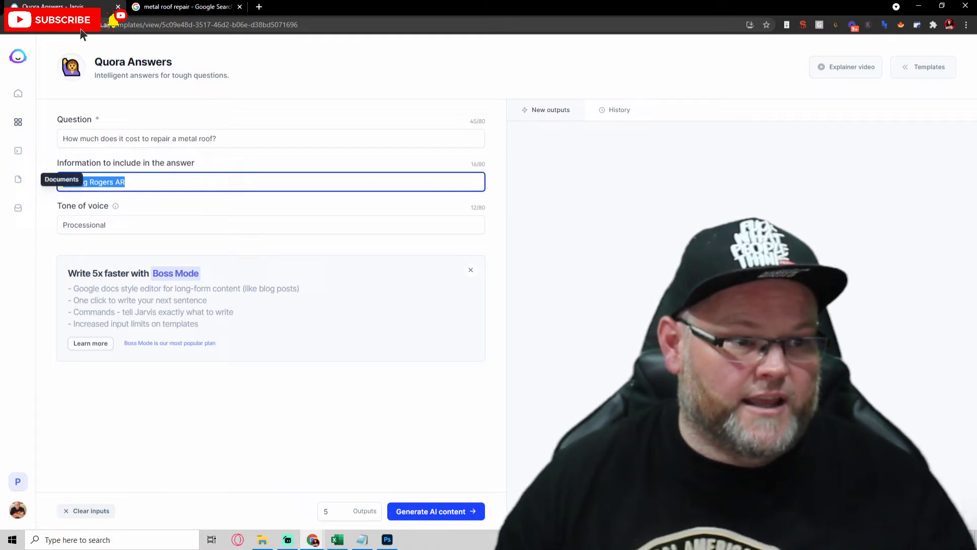
{"action": "type", "text": "roof r"}
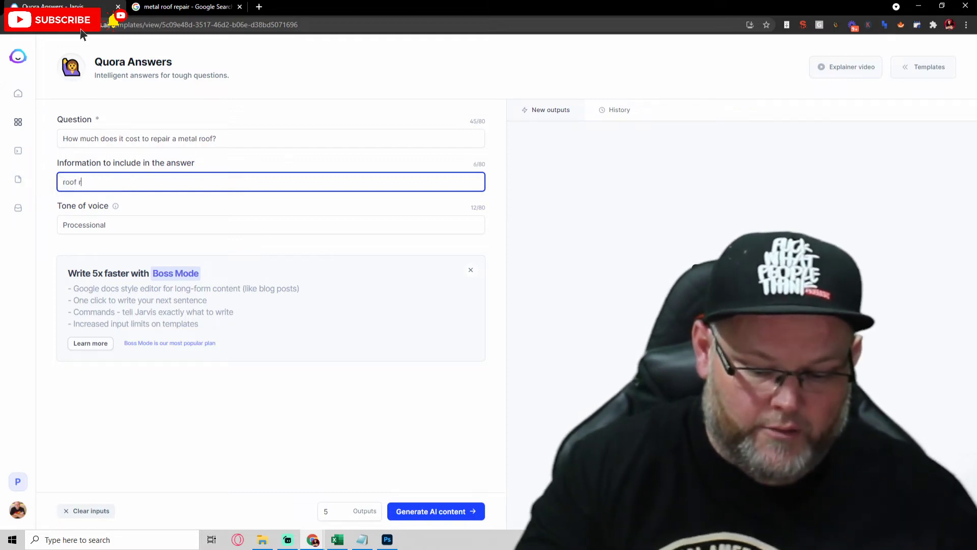
{"action": "type", "text": "apir"}
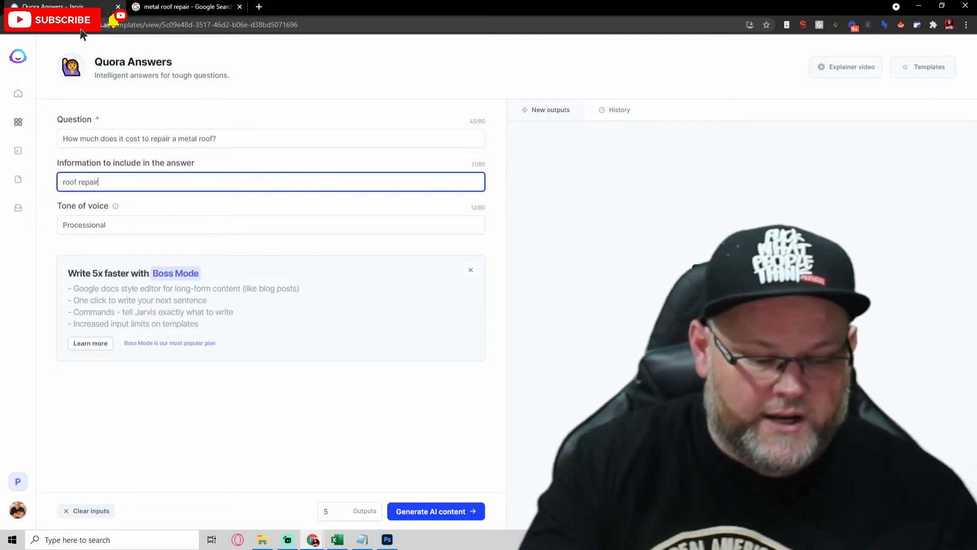
{"action": "left_click", "coordinate": [437, 511]}
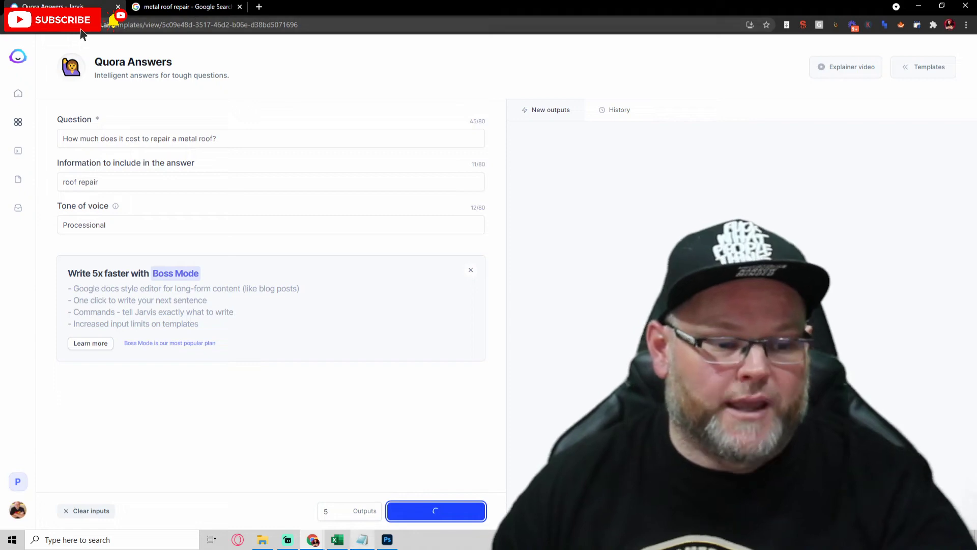
Step: In Notepad, replace the three numbered tips with the pasted metal roof repair cost question
{"action": "left_click", "coordinate": [362, 539]}
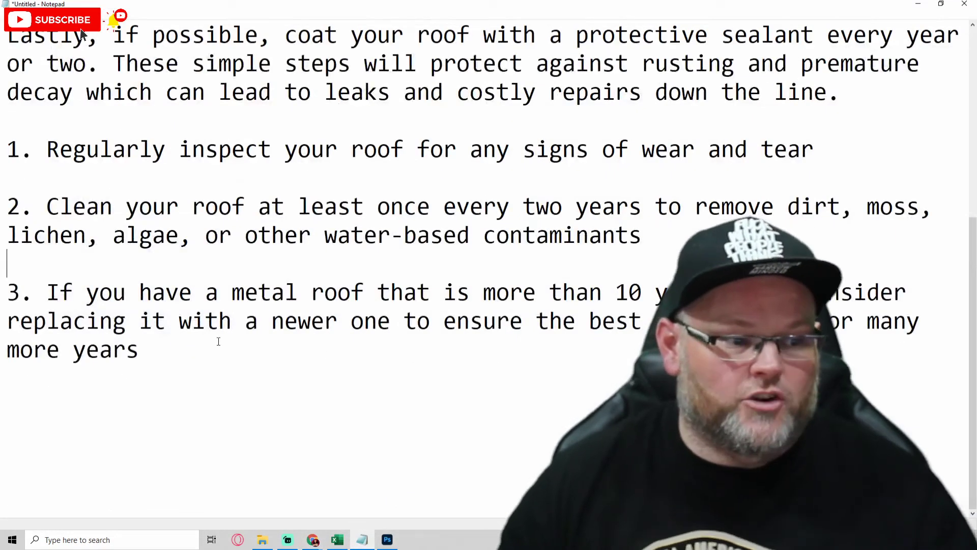
{"action": "left_click_drag", "start_coordinate": [218, 341], "coordinate": [6, 161]}
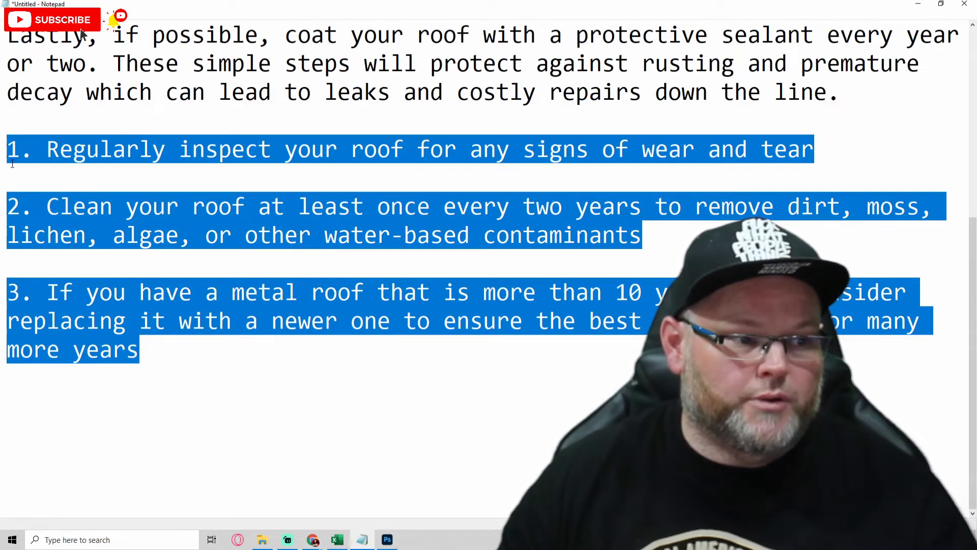
{"action": "key", "text": "ctrl+v"}
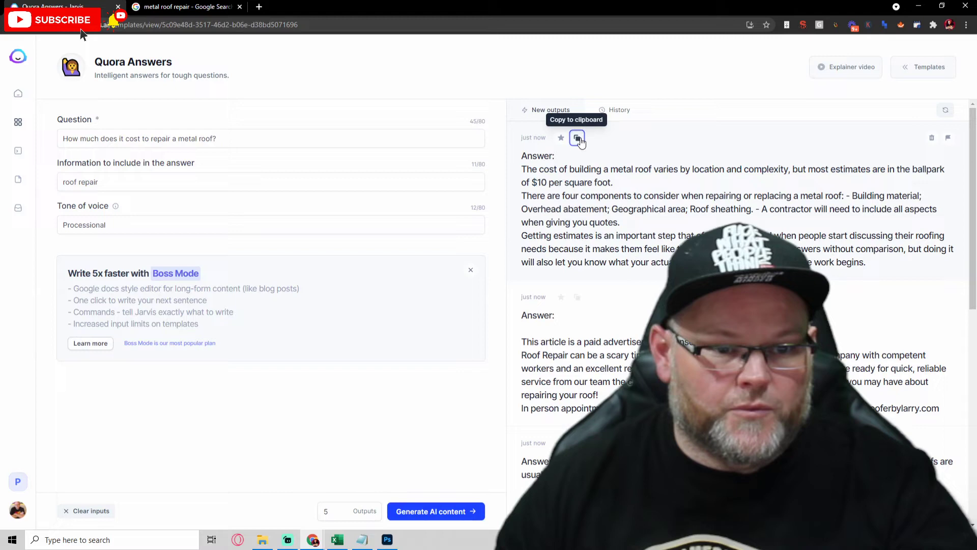
Step: Paste Jarvis's first generated answer below the question, remove its 'Answer:' label, and add a blank line
{"action": "left_click", "coordinate": [577, 138]}
{"action": "left_click", "coordinate": [362, 540]}
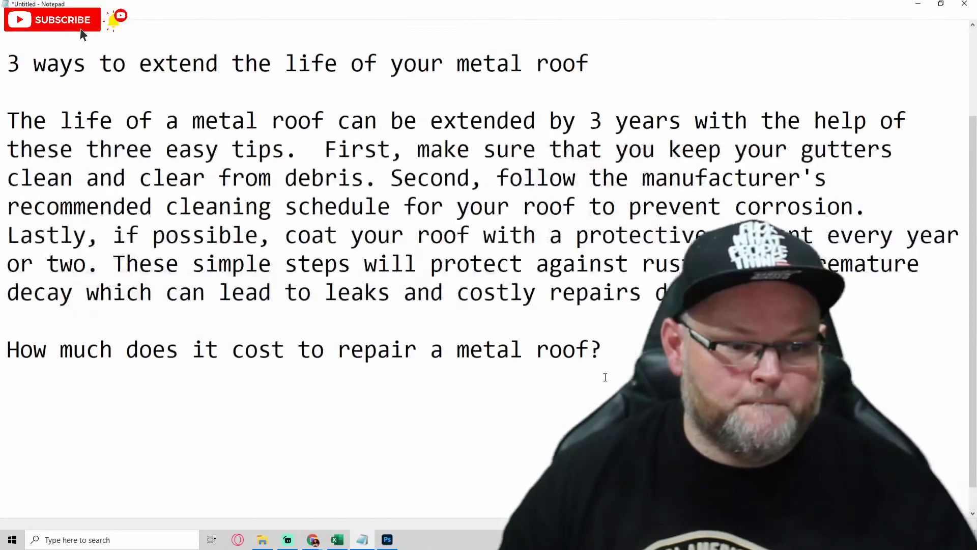
{"action": "key", "text": "ctrl+v"}
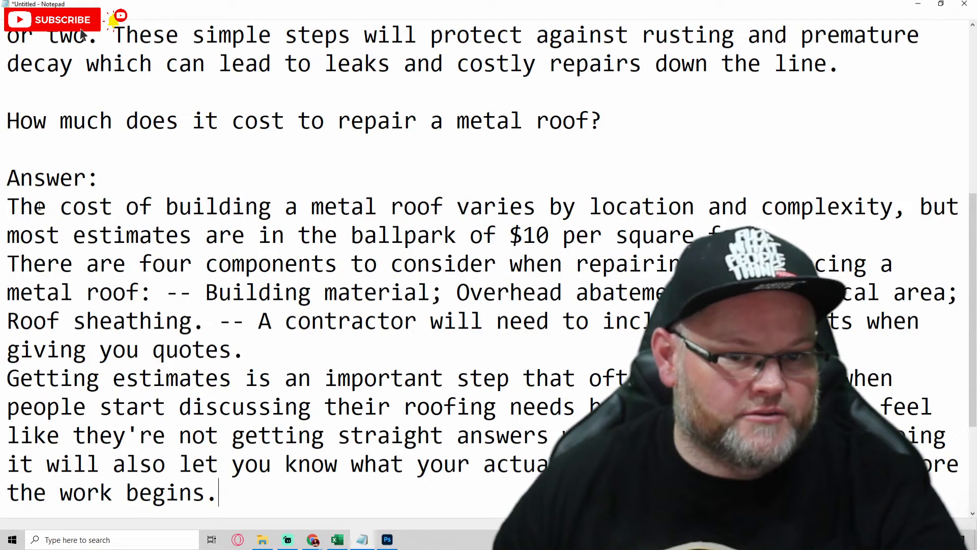
{"action": "left_click_drag", "start_coordinate": [116, 182], "coordinate": [7, 178]}
{"action": "key", "text": "Delete"}
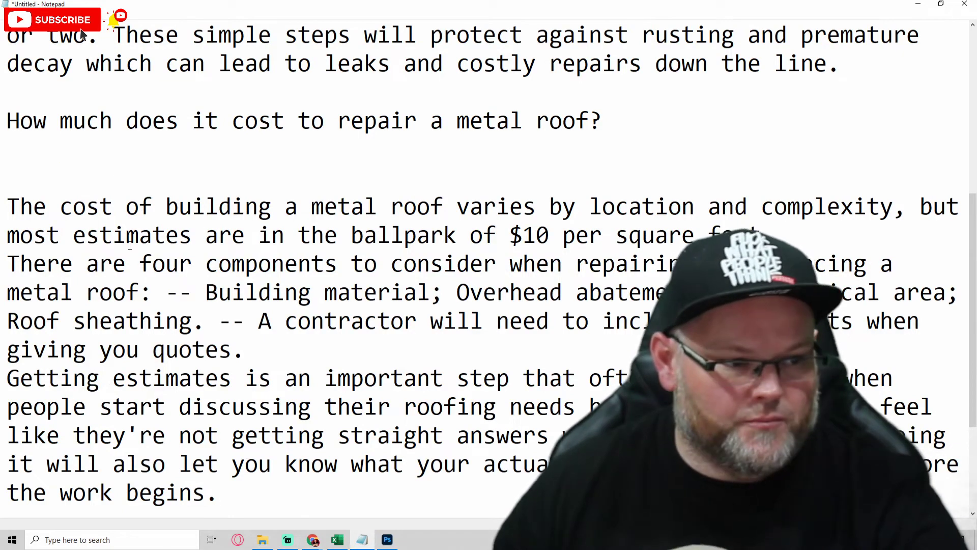
{"action": "key", "text": "Return"}
{"action": "scroll", "coordinate": [336, 337], "scroll_direction": "down", "scroll_amount": 3}
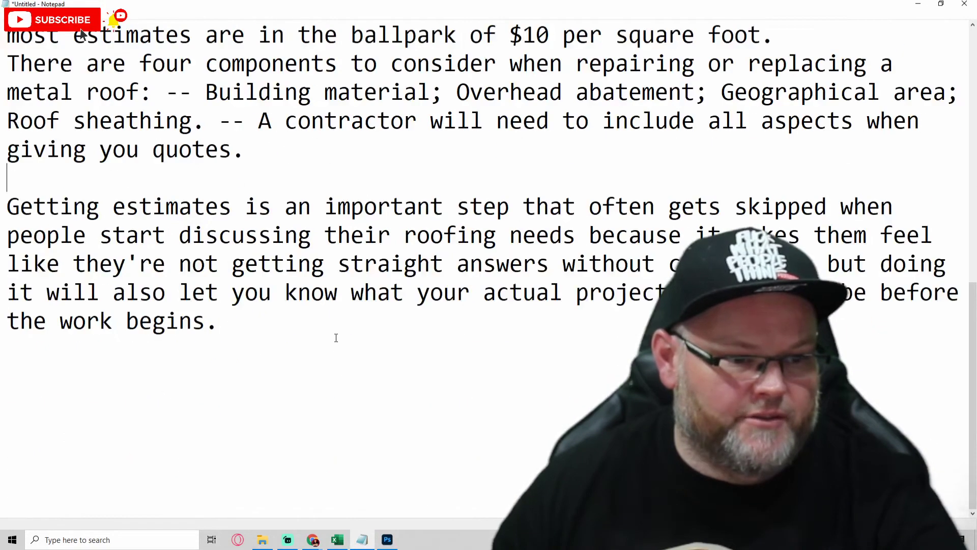
{"action": "left_click", "coordinate": [918, 4]}
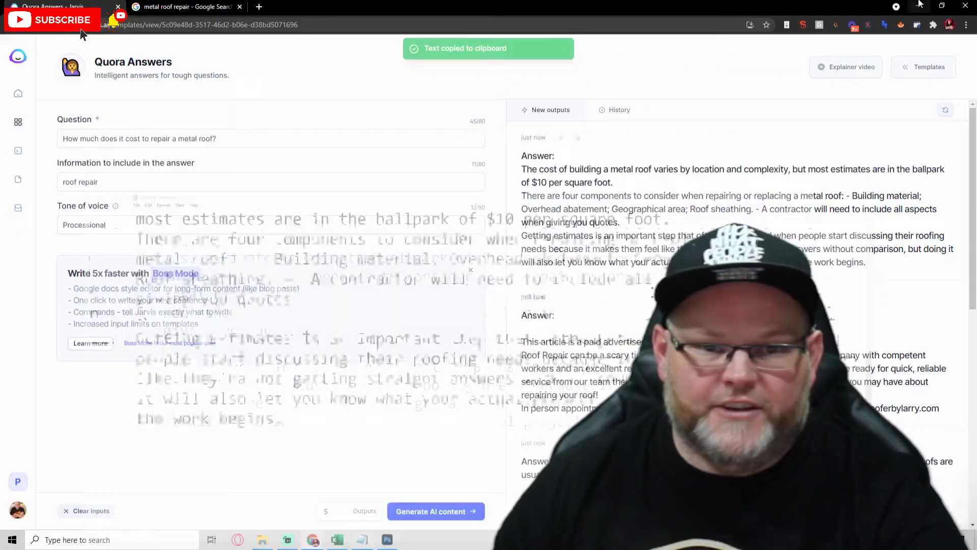
Step: Copy 'How do you stop a metal roof from leaking?' from Google and paste it on a new line in Notepad
{"action": "left_click", "coordinate": [186, 7]}
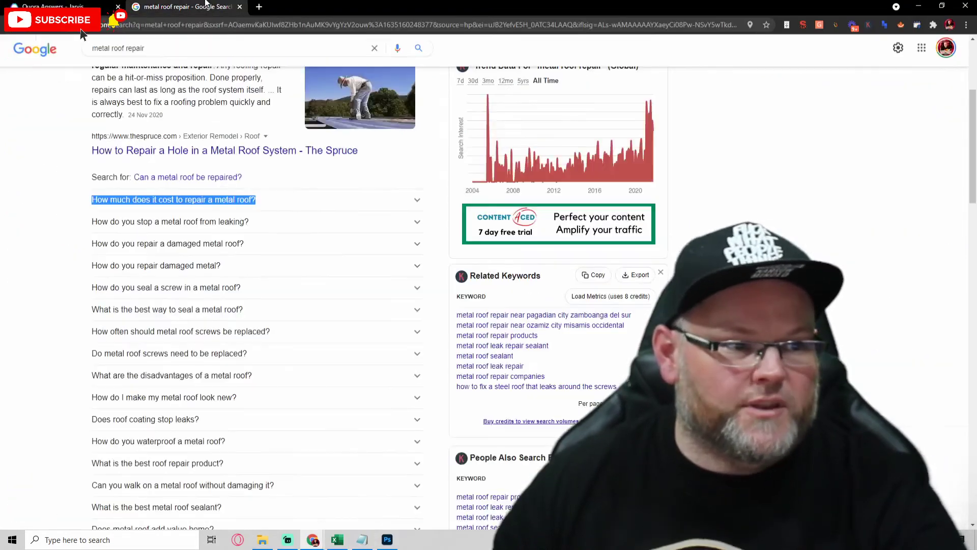
{"action": "left_click", "coordinate": [196, 223]}
{"action": "left_click_drag", "start_coordinate": [251, 222], "coordinate": [89, 222]}
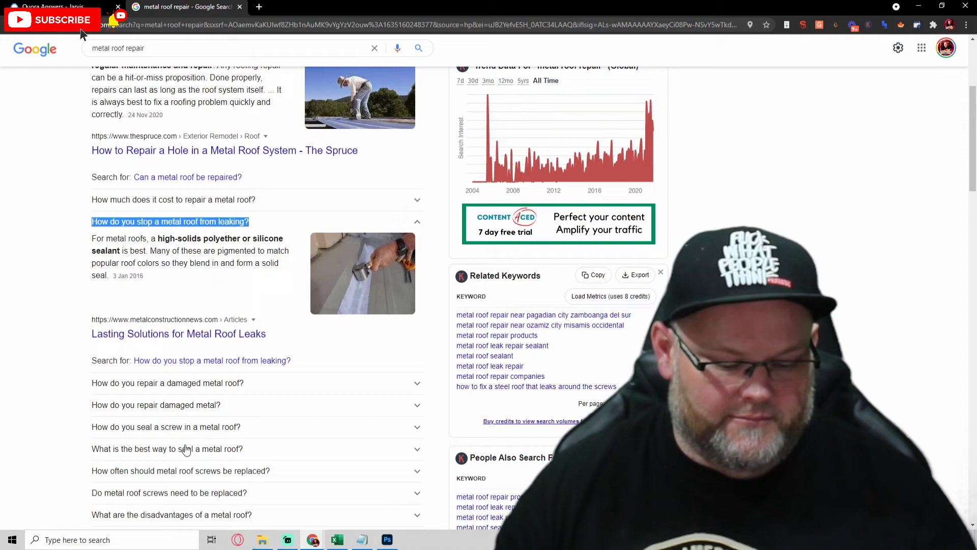
{"action": "left_click", "coordinate": [362, 539]}
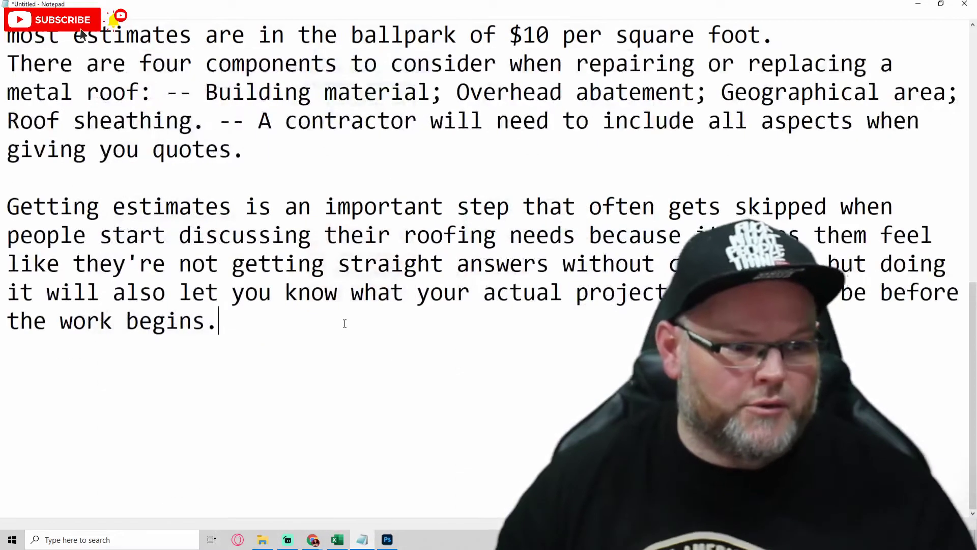
{"action": "key", "text": "Return"}
{"action": "key", "text": "Return"}
{"action": "key", "text": "ctrl+v"}
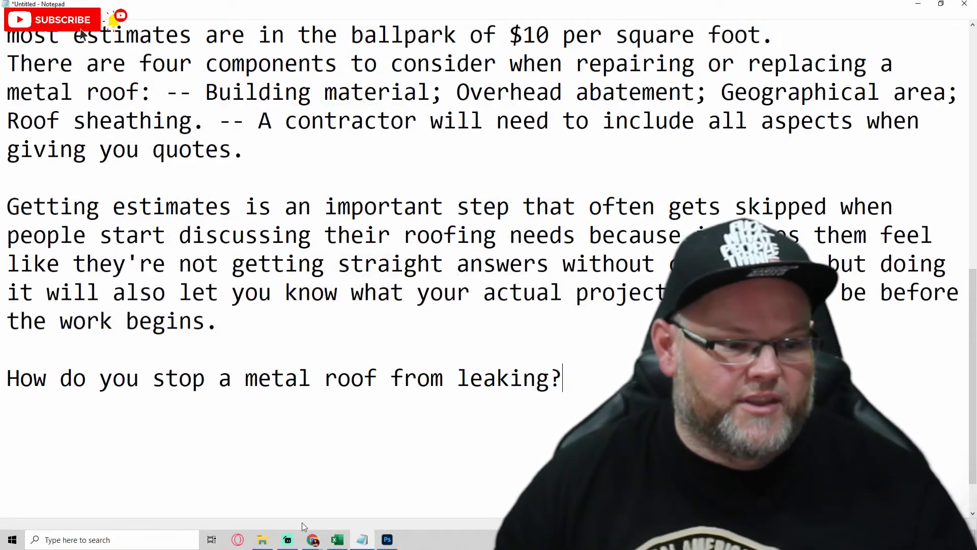
{"action": "left_click", "coordinate": [312, 540]}
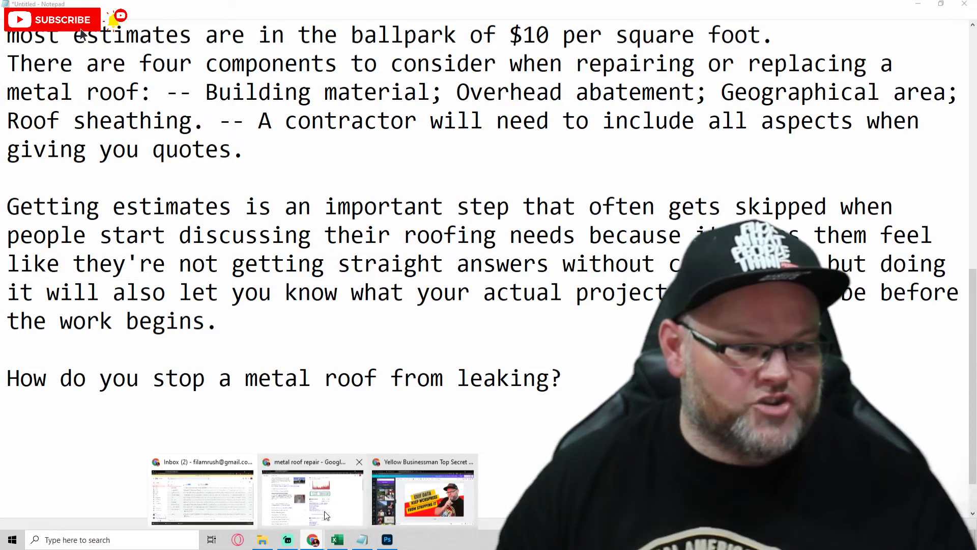
{"action": "left_click", "coordinate": [326, 516]}
Step: Replace the Quora Answers question with 'How do you stop a metal roof from leaking?' and generate answers
{"action": "key", "text": "ctrl+shift+Tab"}
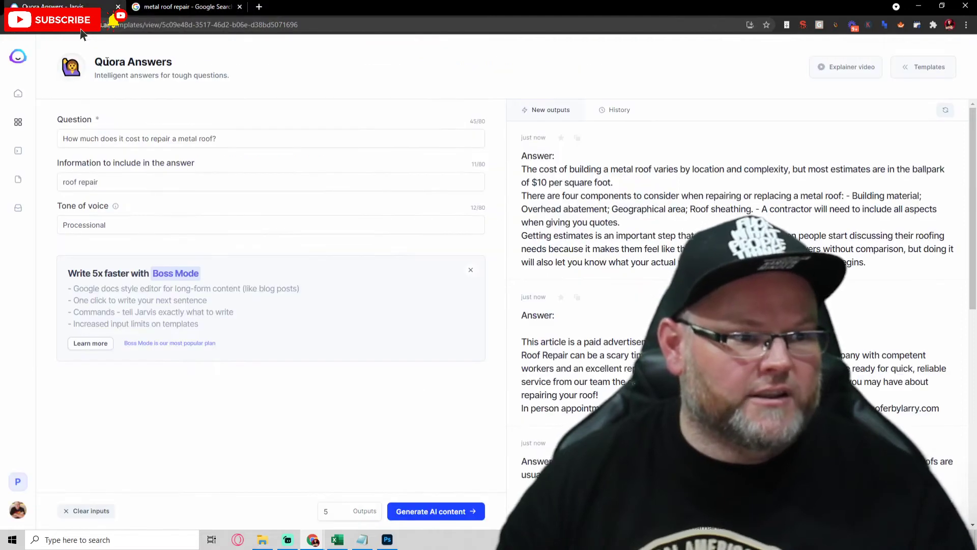
{"action": "triple_click", "coordinate": [247, 136]}
{"action": "key", "text": "ctrl+v"}
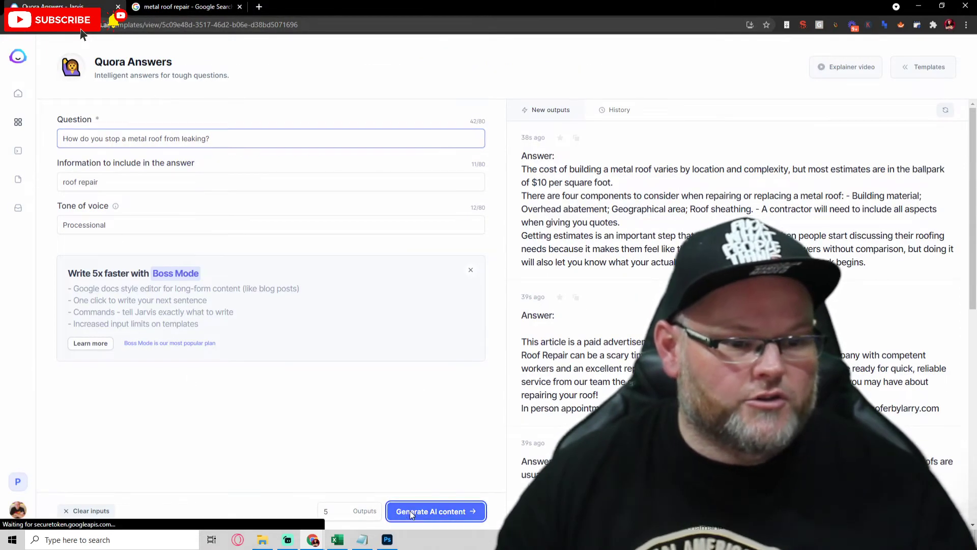
{"action": "left_click", "coordinate": [411, 511]}
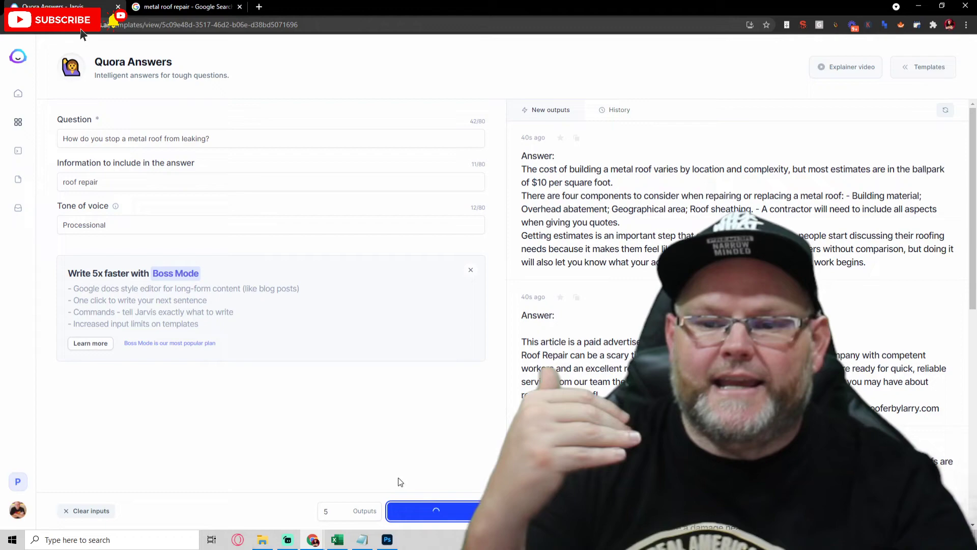